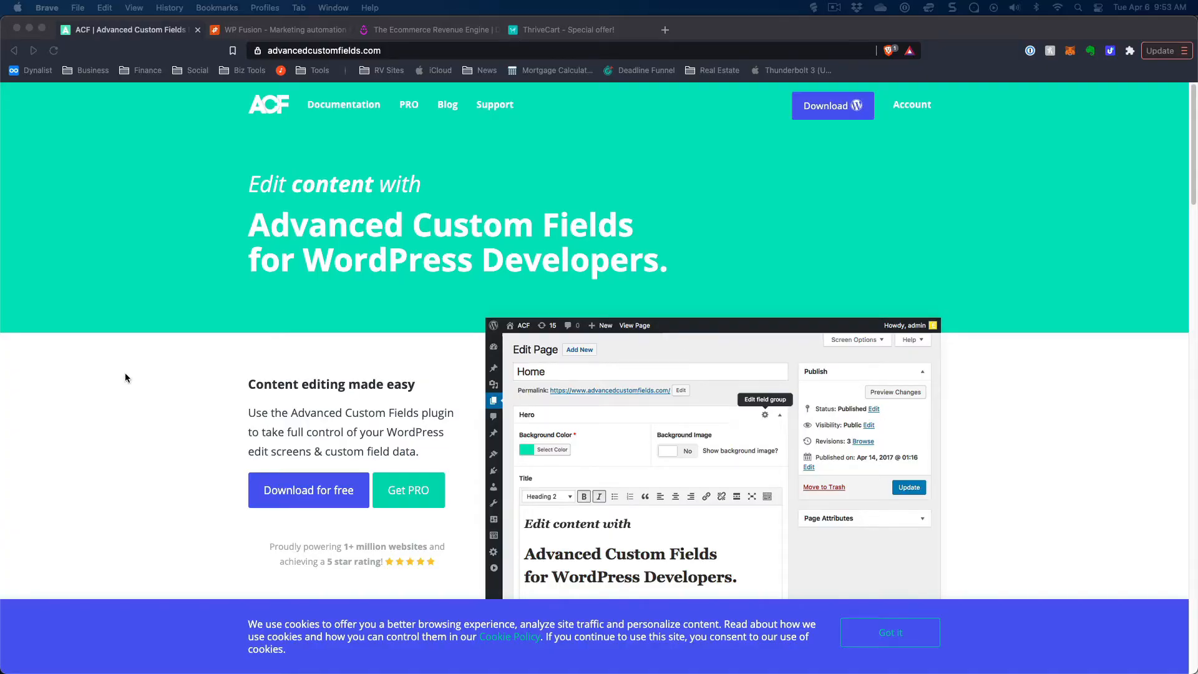
- Look over the Advanced Custom Fields home page, including its feature overview and developer sections
click(141, 377)
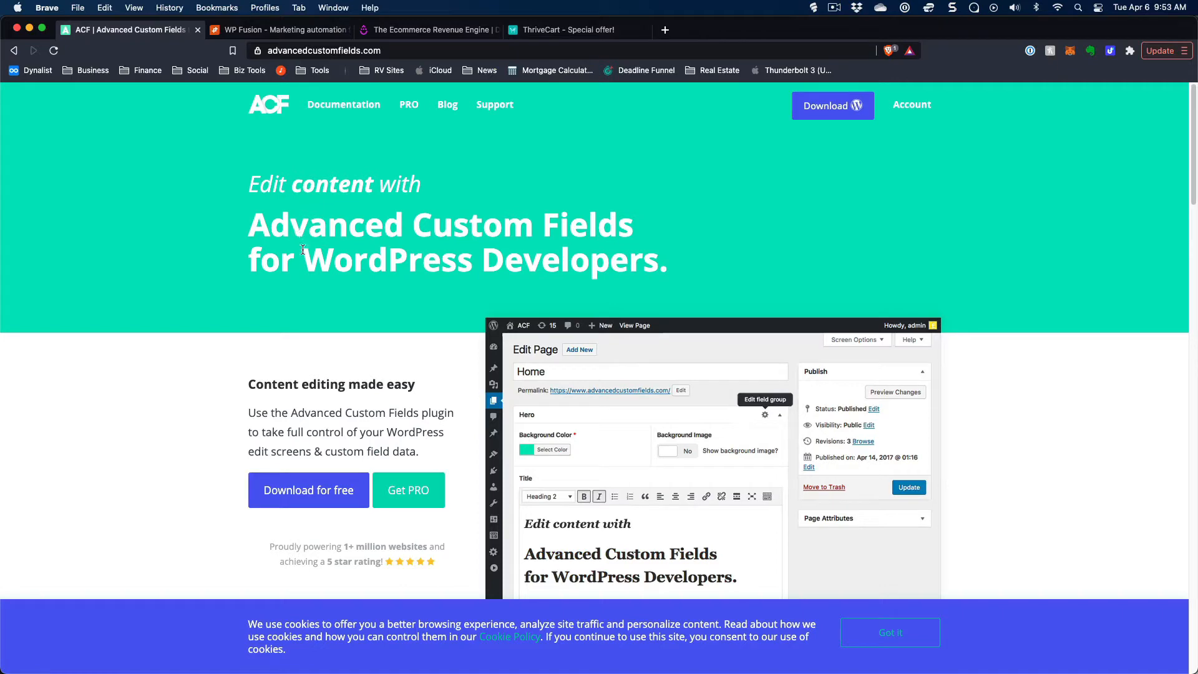
scroll(504, 287, down, 10)
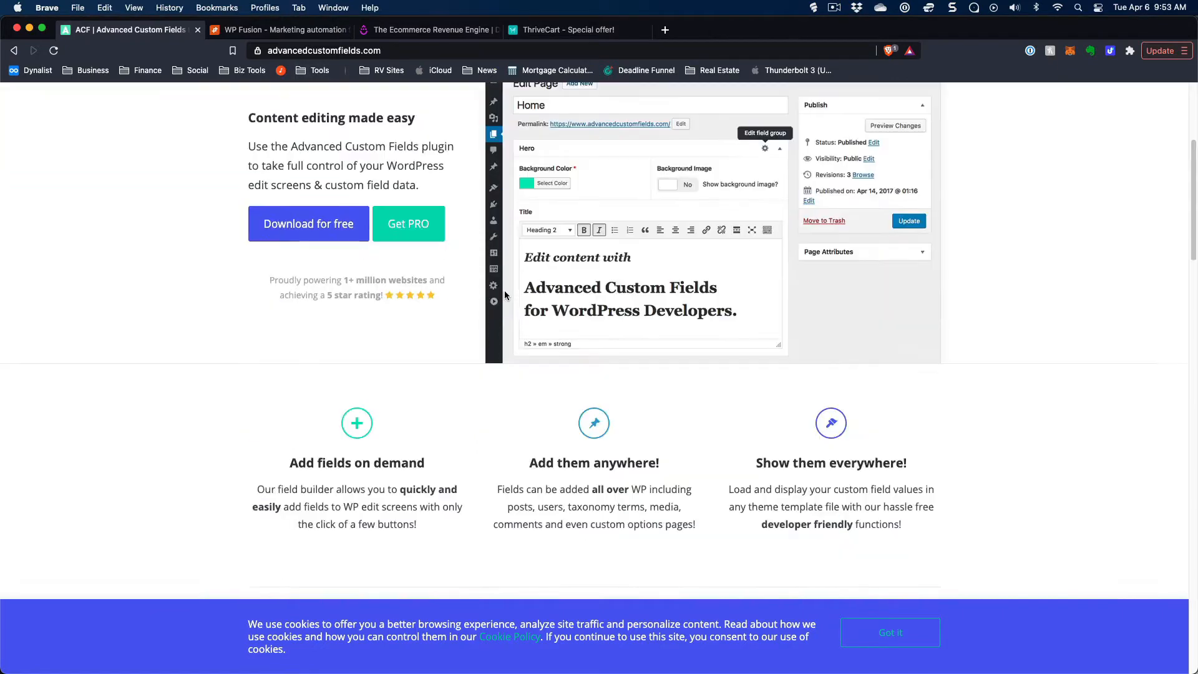
scroll(505, 299, down, 10)
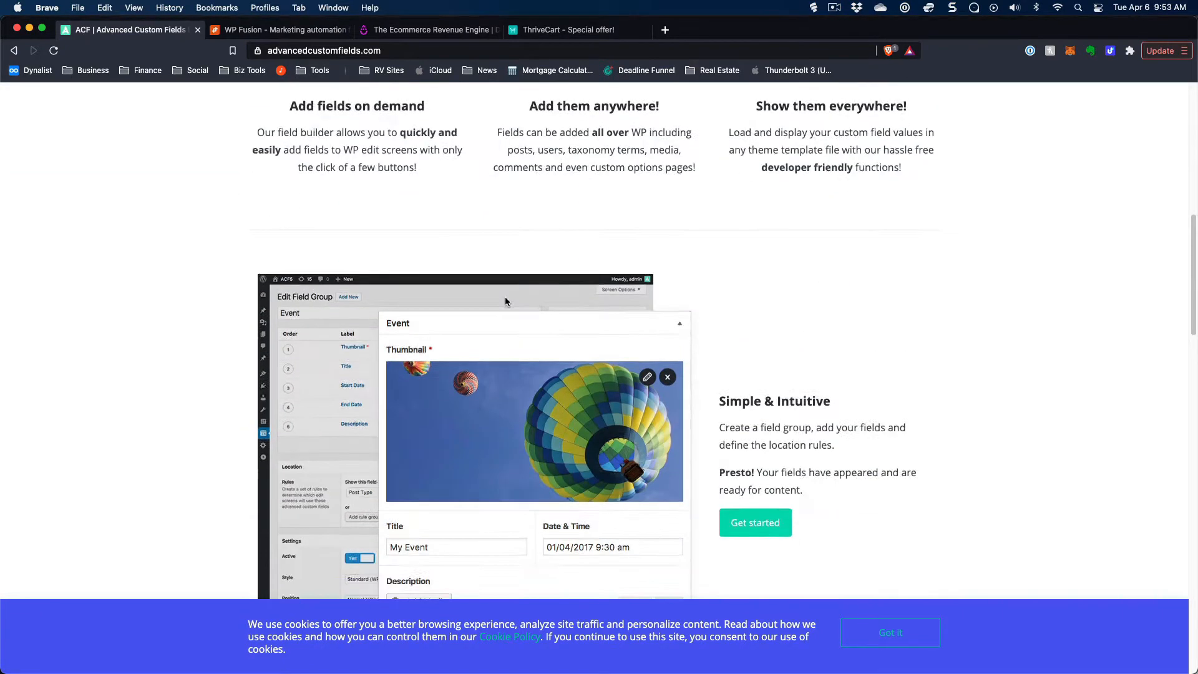
scroll(506, 302, down, 4)
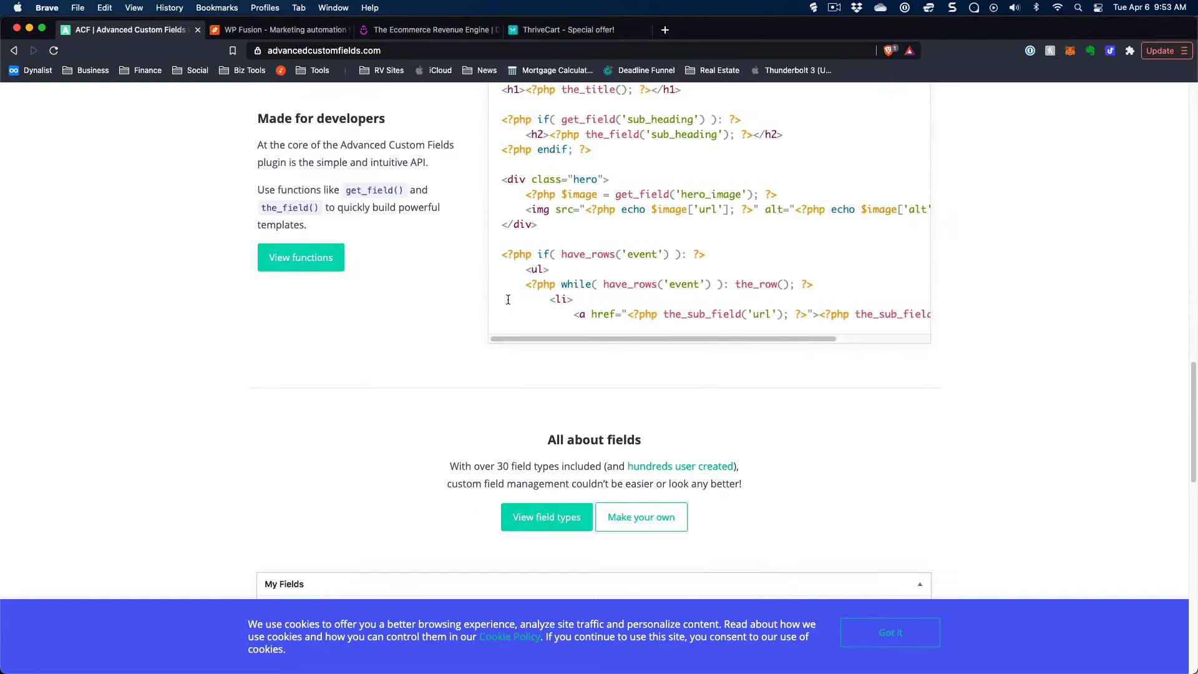
scroll(508, 302, up, 20)
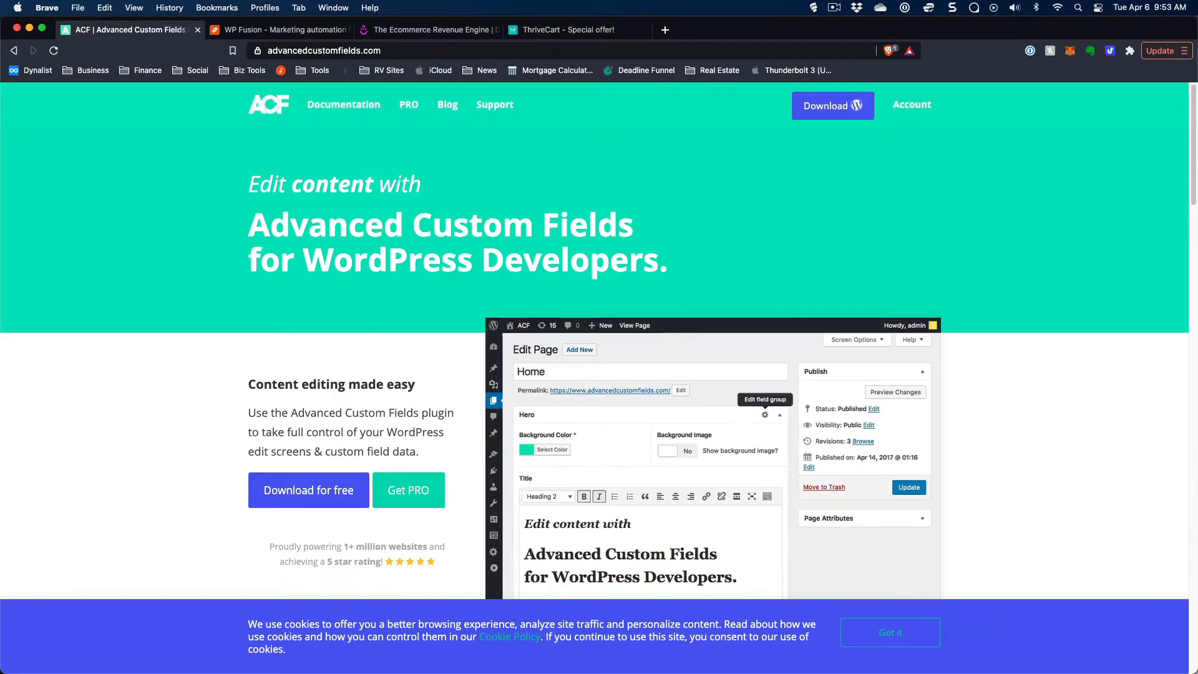
- View the WP Fusion and Drip home pages, and read the upper part of ThriveCart's special offer page
key(ctrl+Tab)
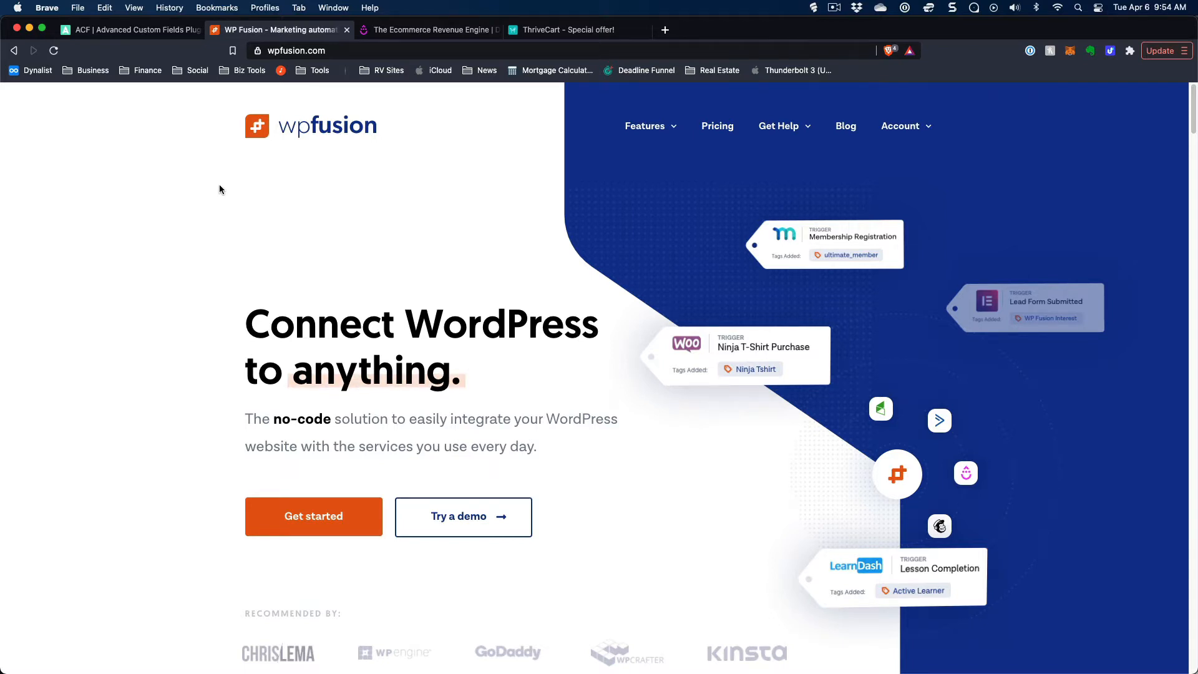
click(437, 30)
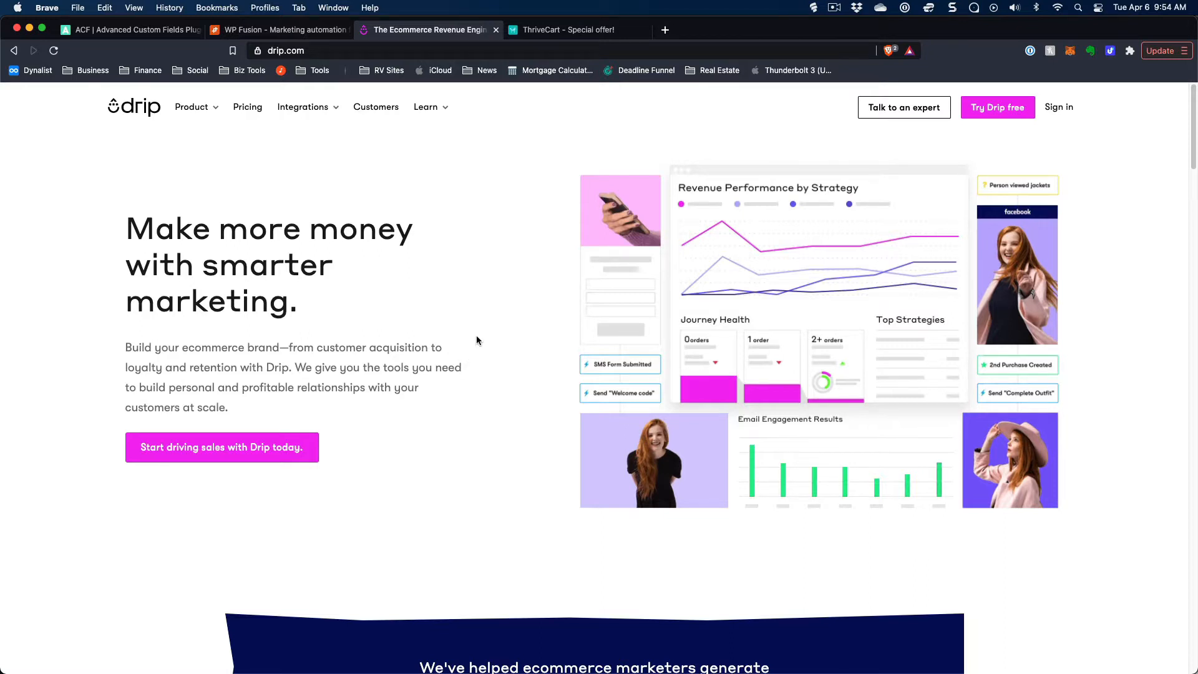
click(560, 31)
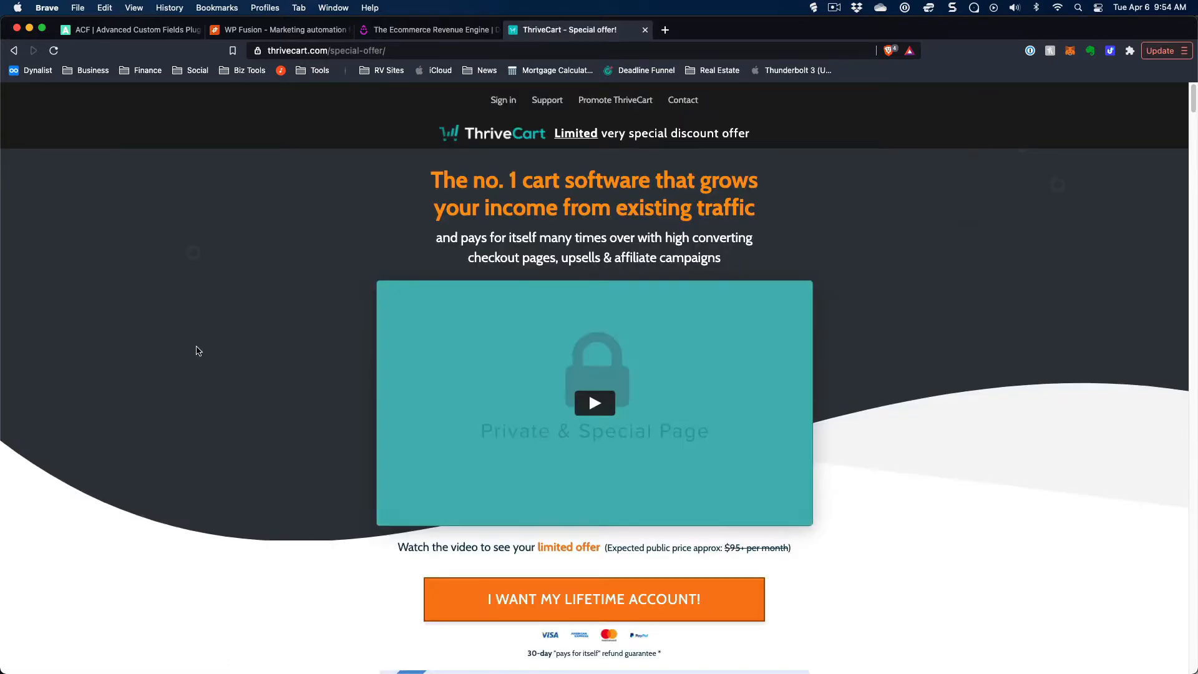
scroll(302, 367, down, 3)
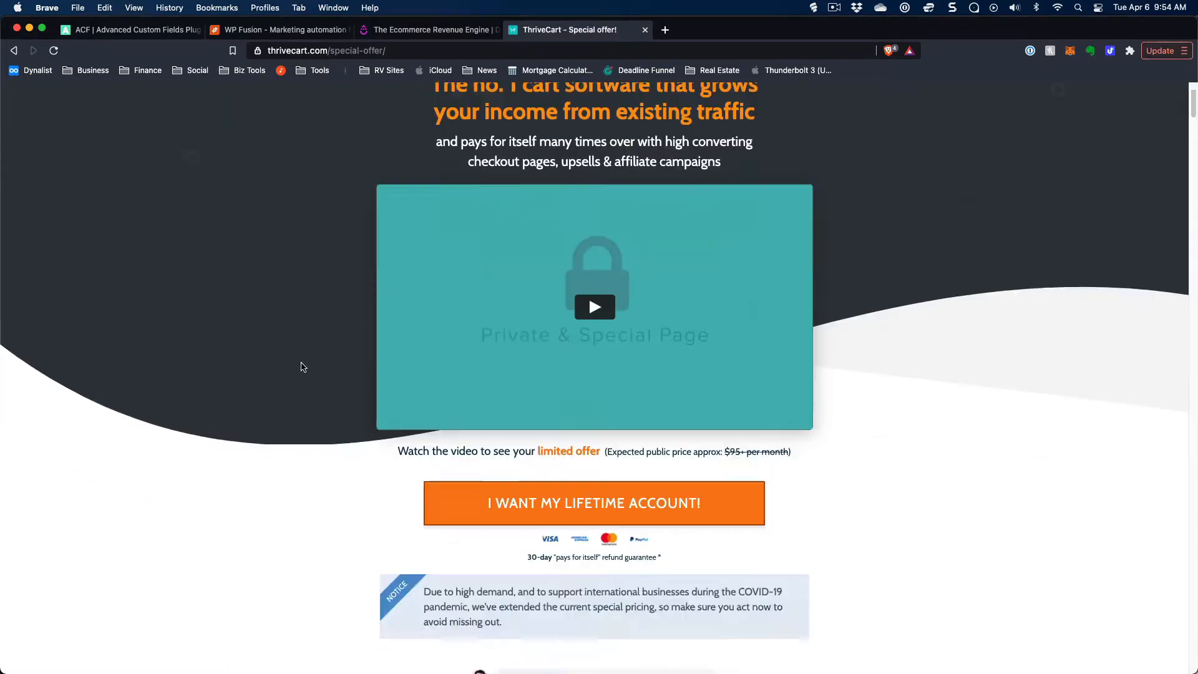
scroll(302, 367, down, 10)
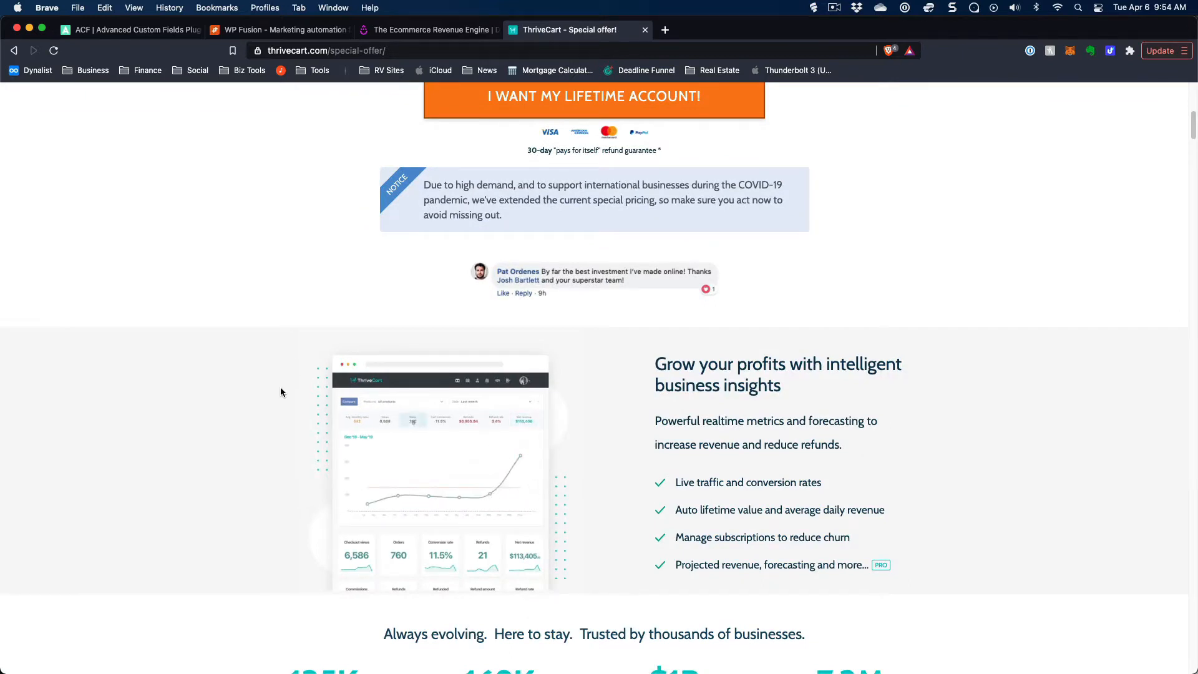
scroll(280, 392, up, 1)
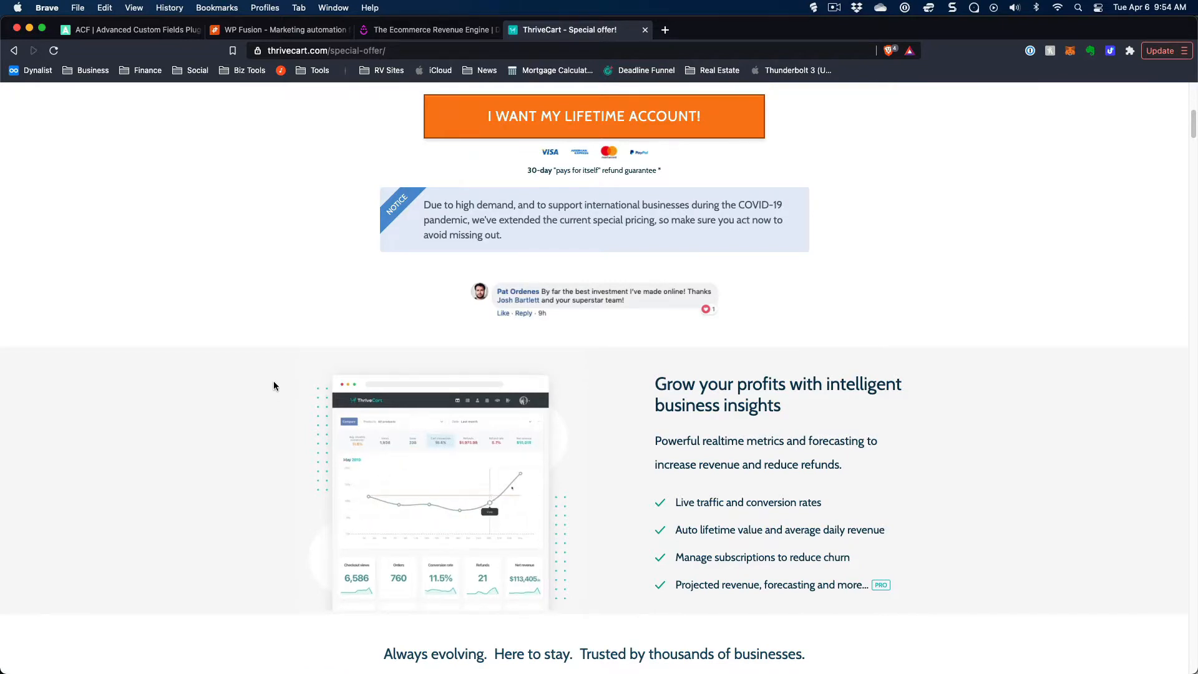
scroll(273, 384, up, 15)
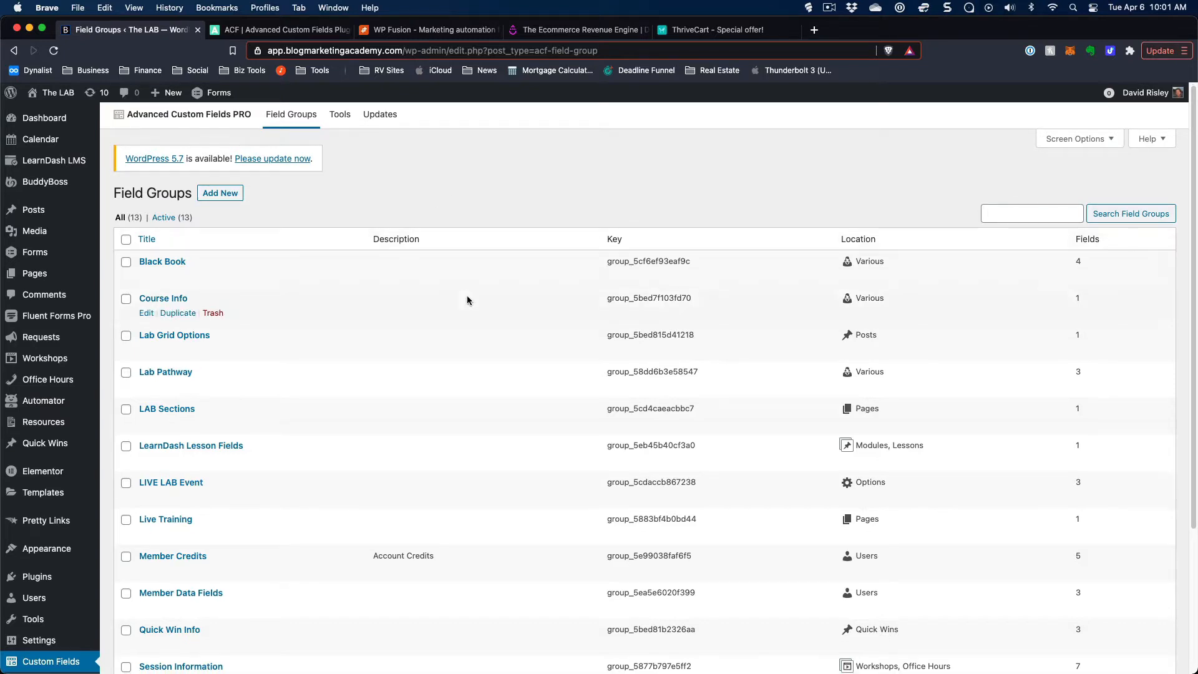
- Open the Member Credits field group for editing from the Advanced Custom Fields group list
scroll(305, 228, down, 1)
scroll(300, 237, down, 5)
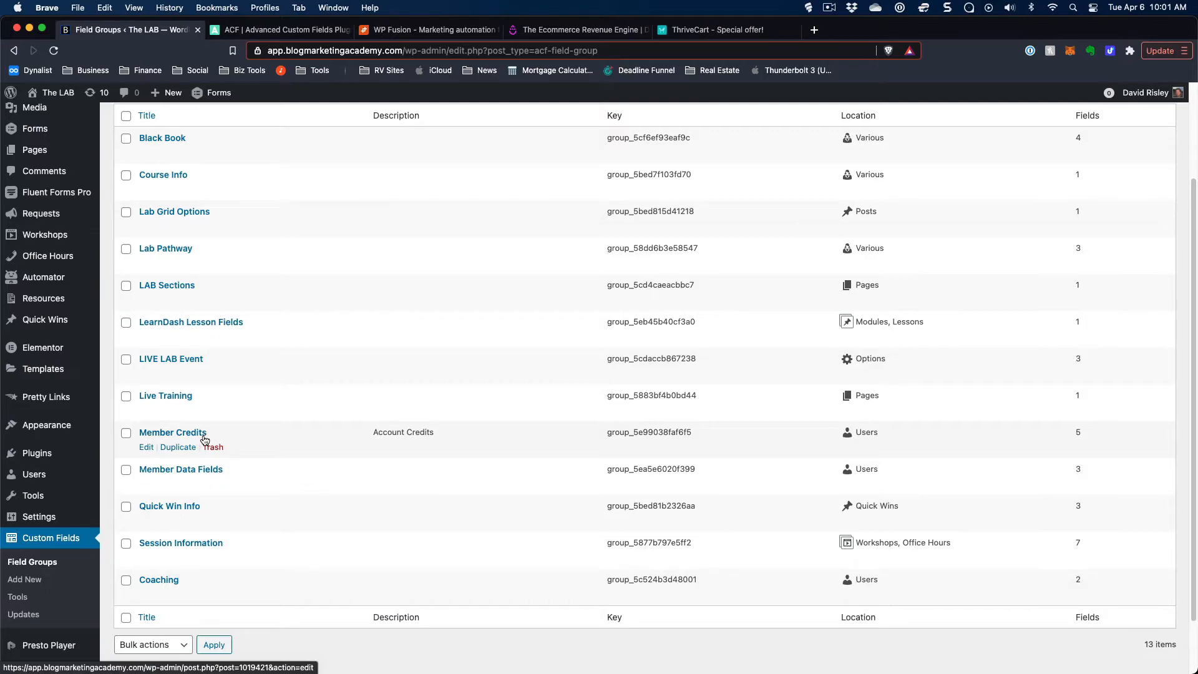
click(146, 447)
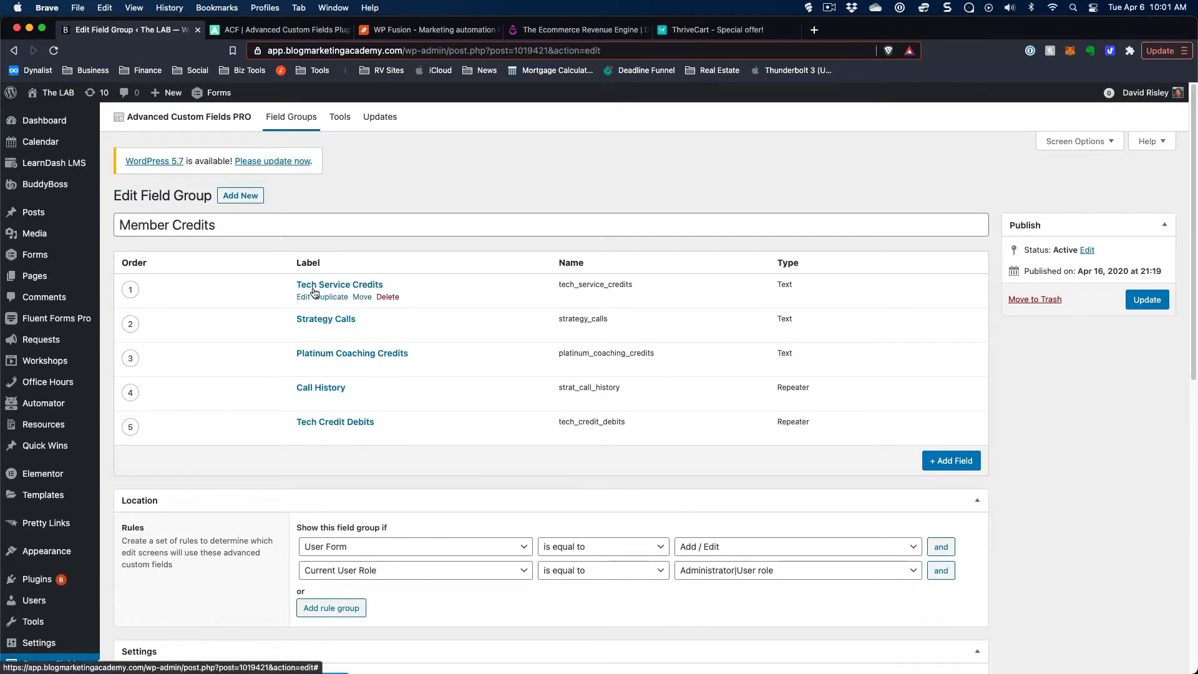
- Expand the Tech Service Credits text field, review its settings down to the wrapper attributes, and collapse it
double_click(788, 284)
click(303, 297)
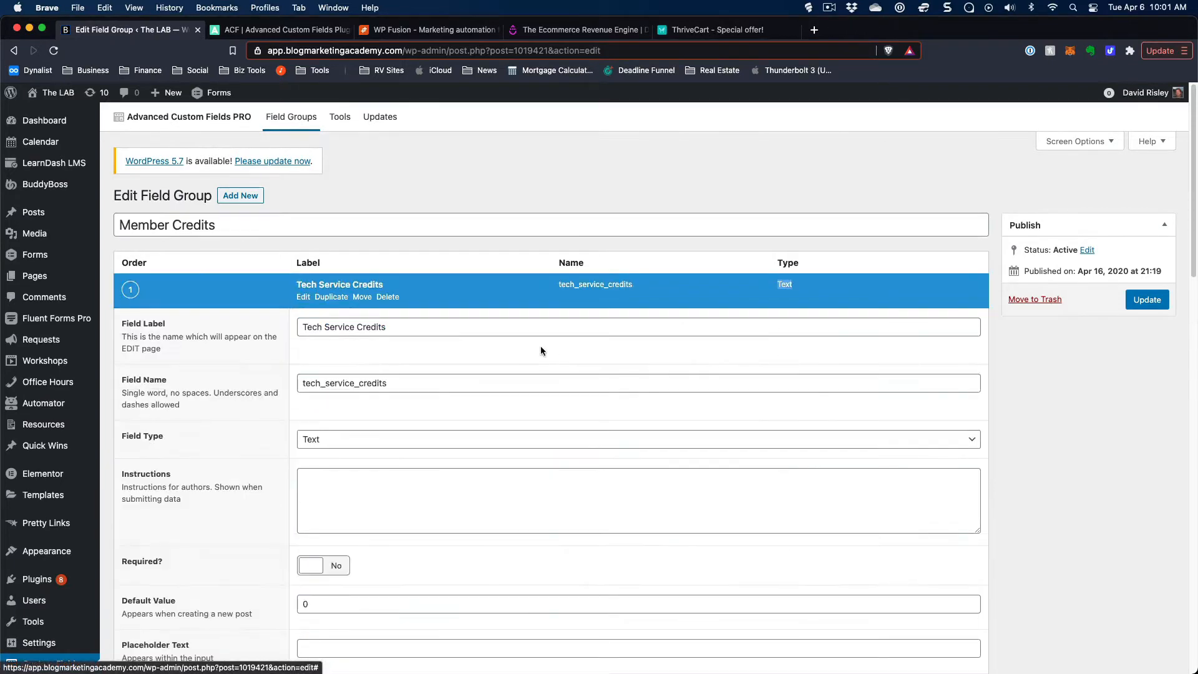
scroll(481, 321, down, 2)
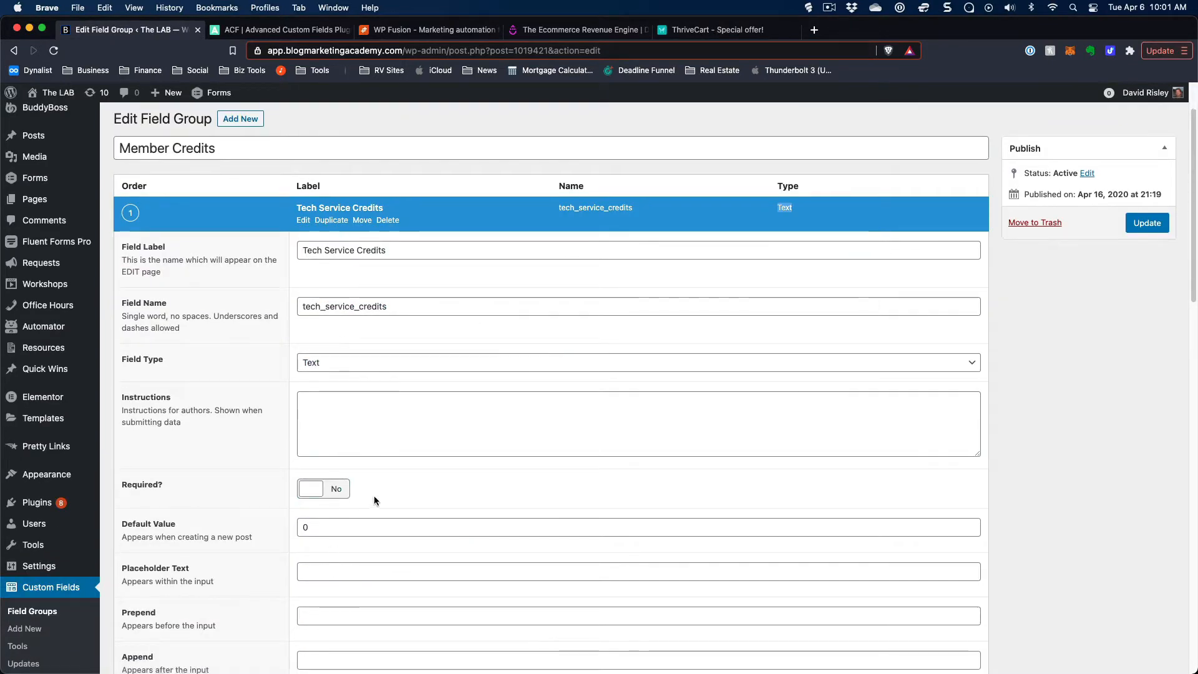
scroll(374, 497, down, 2)
scroll(442, 428, down, 5)
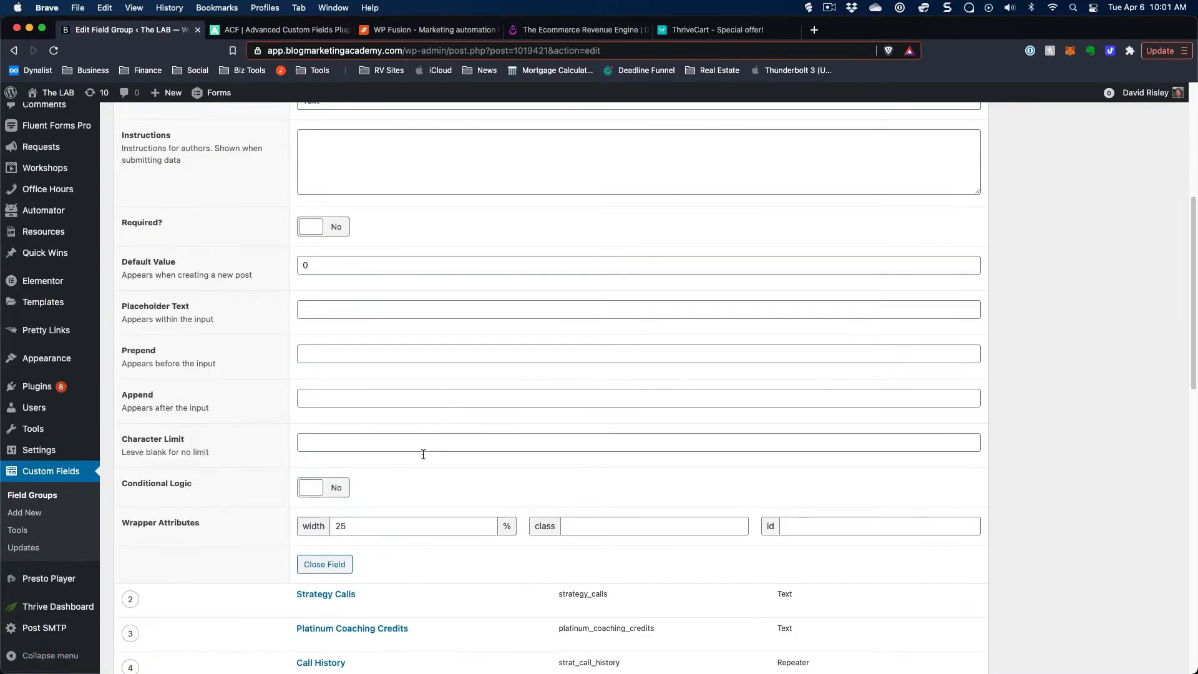
click(325, 564)
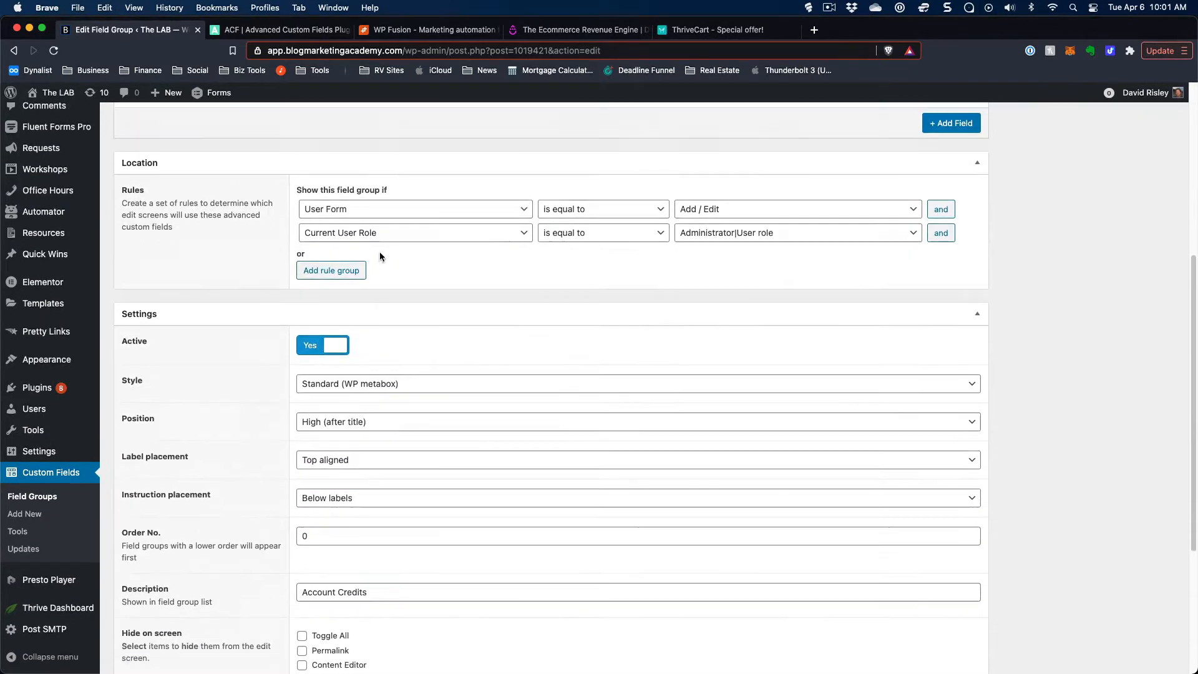
- Review the Member Credits fields, expanding the Call History repeater to examine its sub fields and layout settings, and collapse it
scroll(380, 268, up, 10)
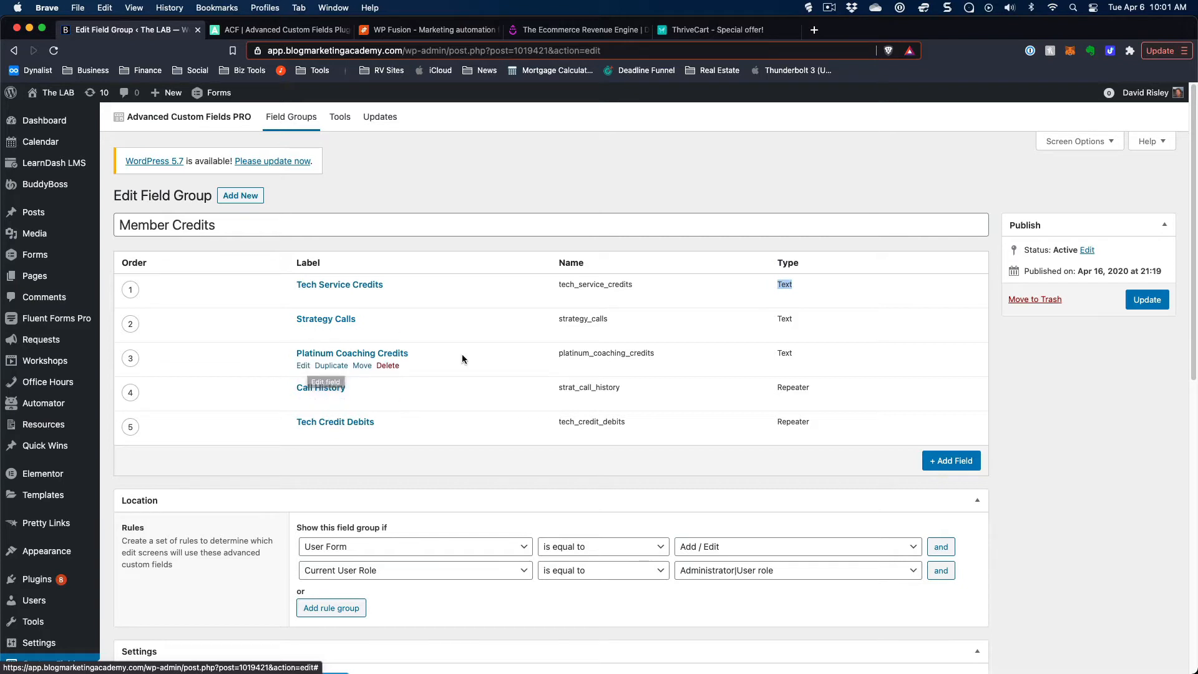
scroll(409, 384, down, 1)
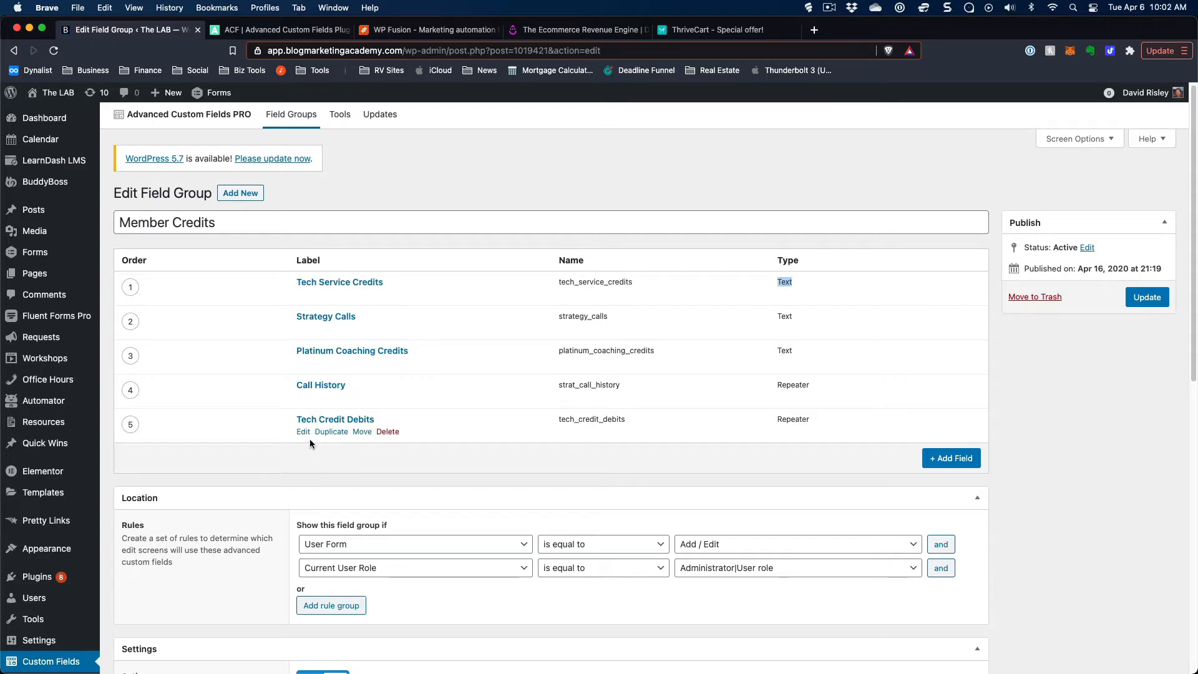
click(304, 398)
scroll(386, 428, down, 5)
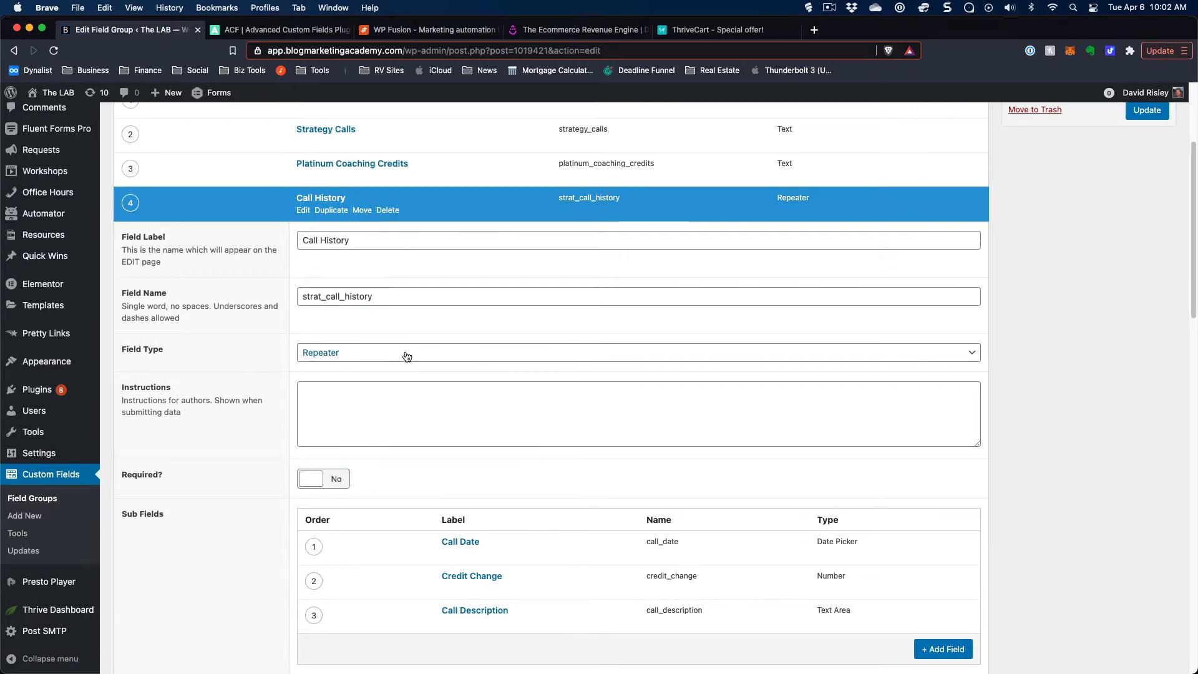
scroll(402, 357, down, 2)
mouse_move(521, 487)
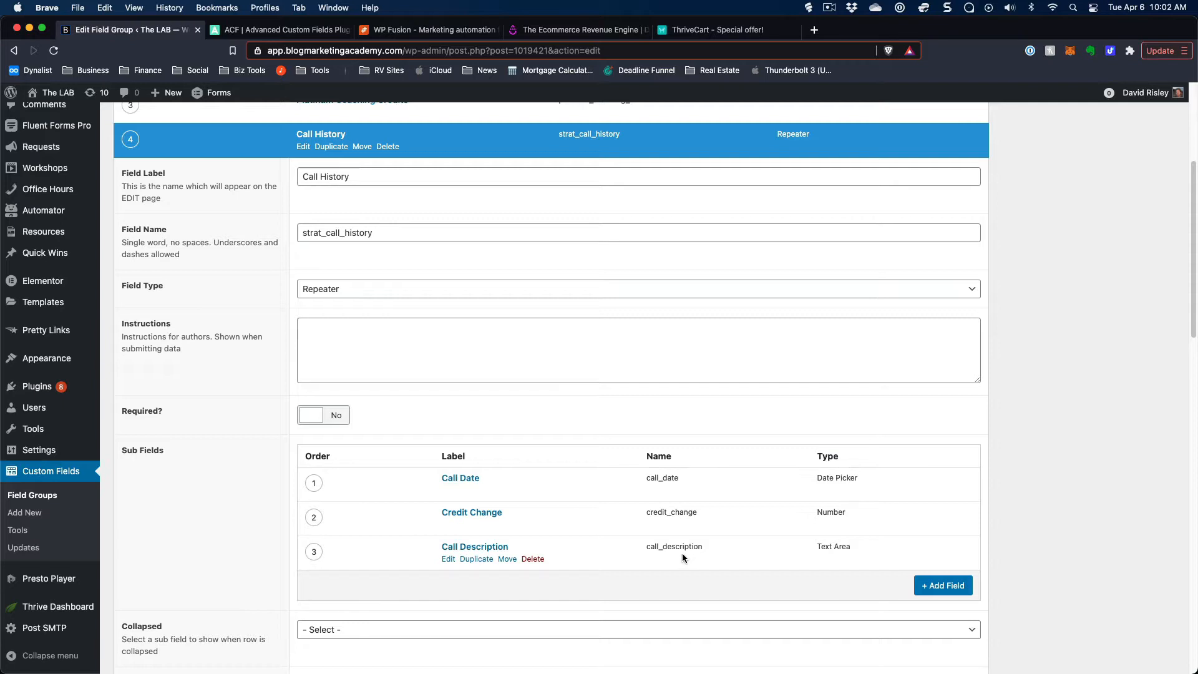
scroll(343, 386, down, 10)
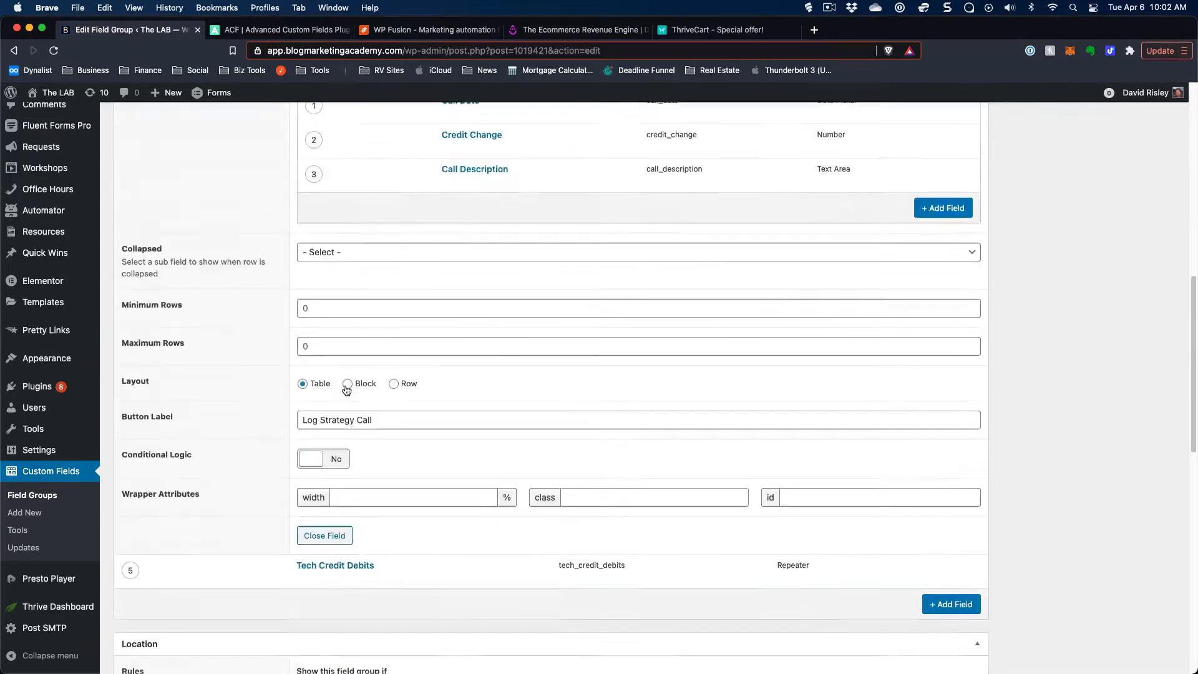
click(342, 378)
scroll(333, 399, up, 10)
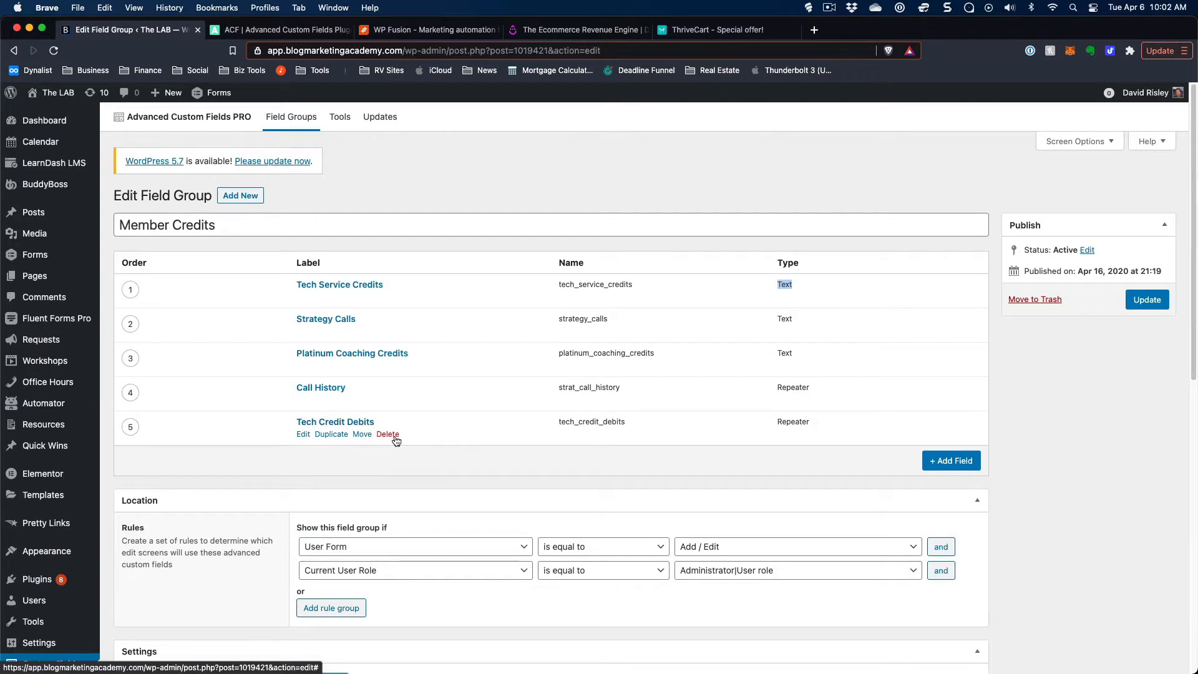
scroll(395, 441, down, 2)
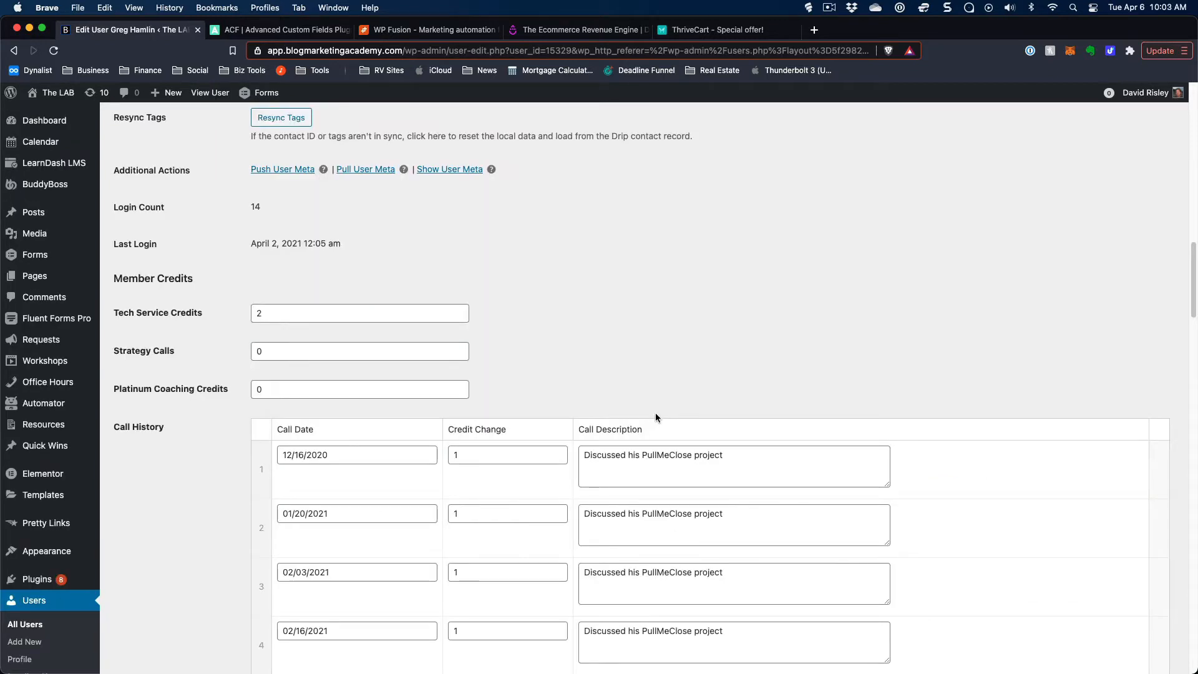
- Examine the Member Credits section of the member's user profile, including the Call History and Tech Credit Debits logs
scroll(207, 328, down, 1)
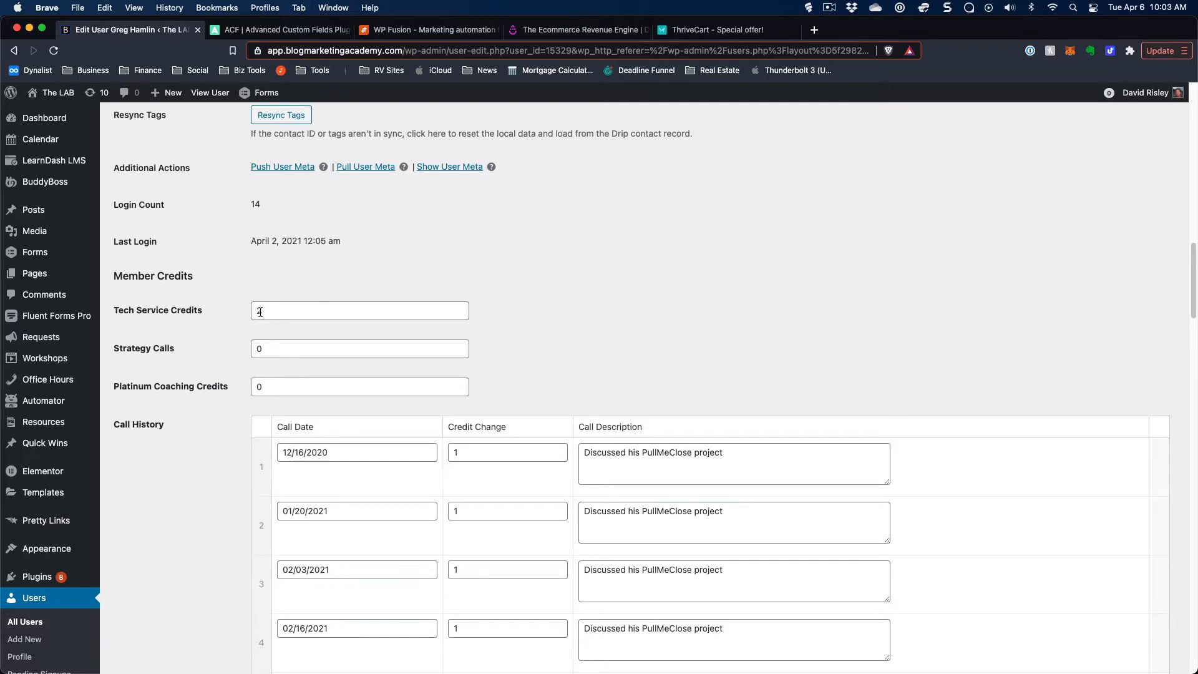
scroll(260, 312, down, 5)
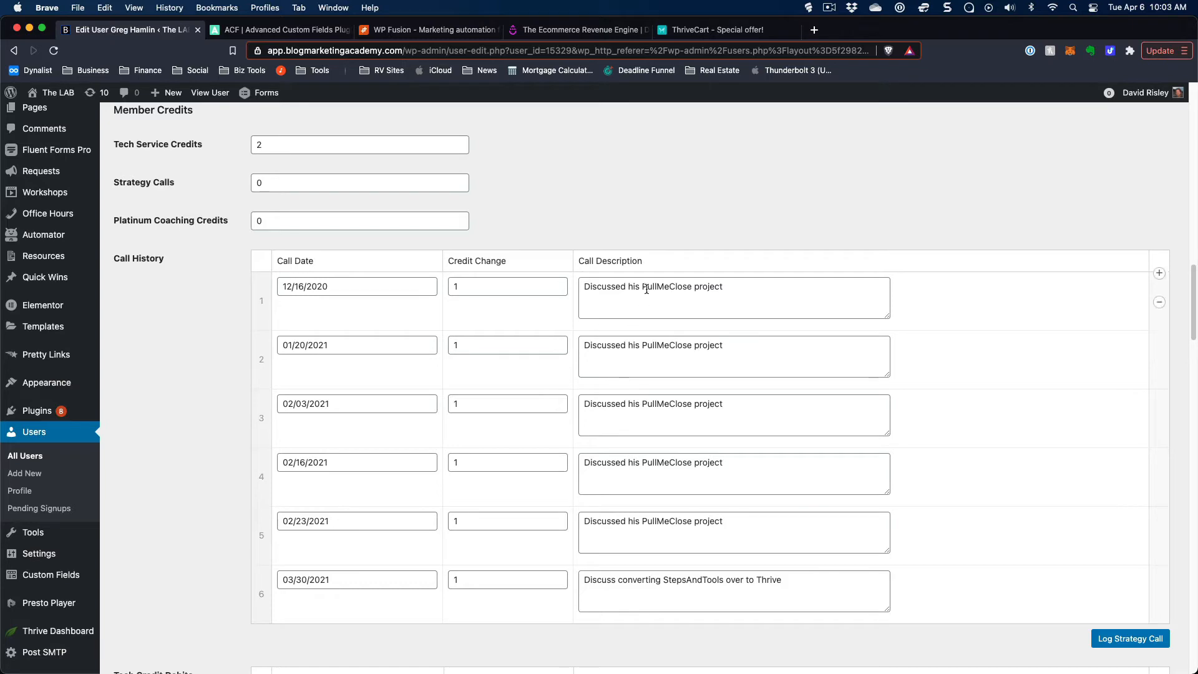
scroll(390, 374, down, 5)
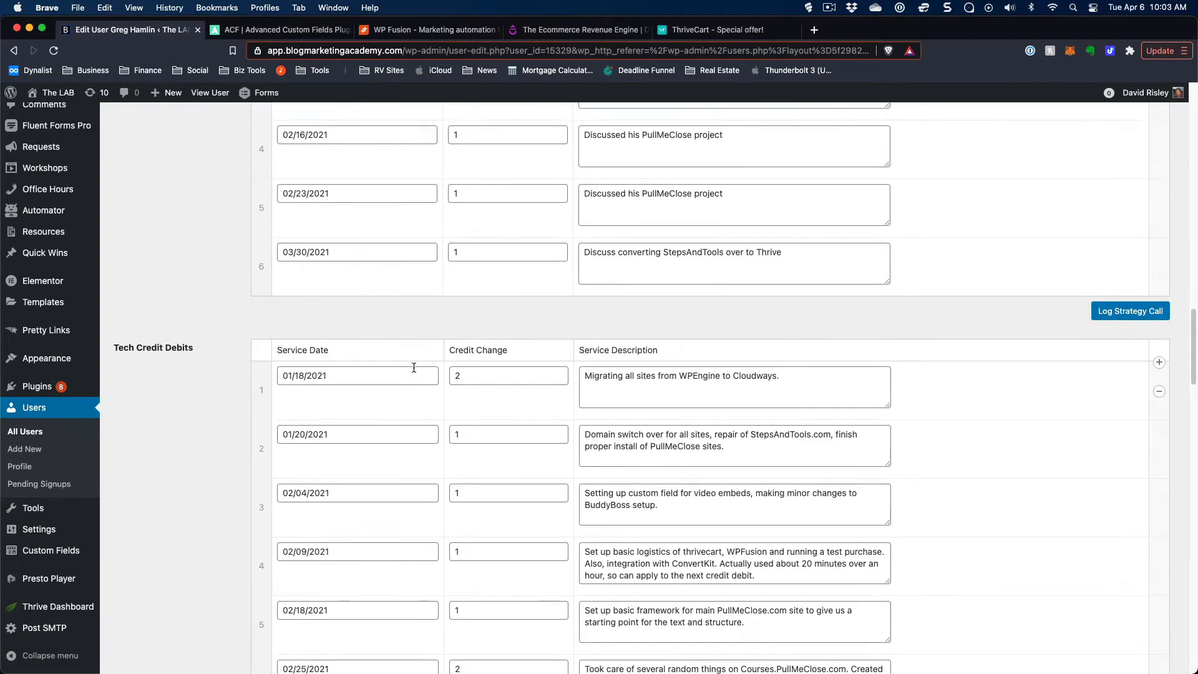
scroll(313, 362, down, 2)
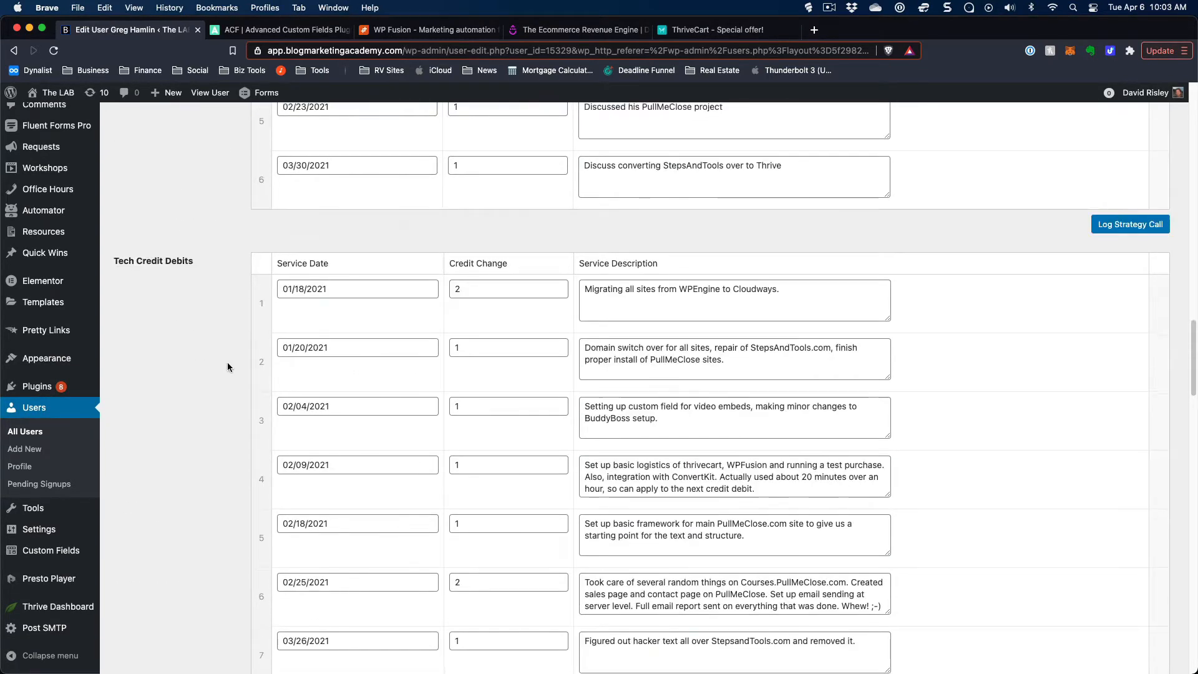
scroll(228, 367, down, 9)
scroll(230, 368, up, 6)
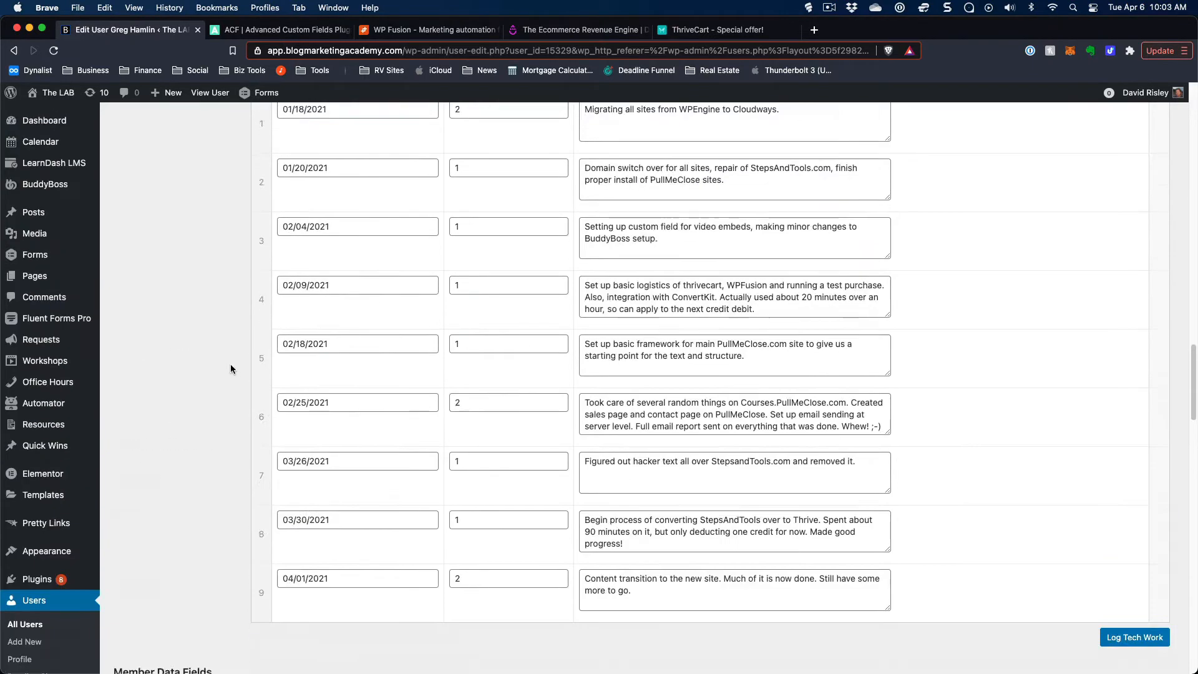
scroll(231, 368, up, 15)
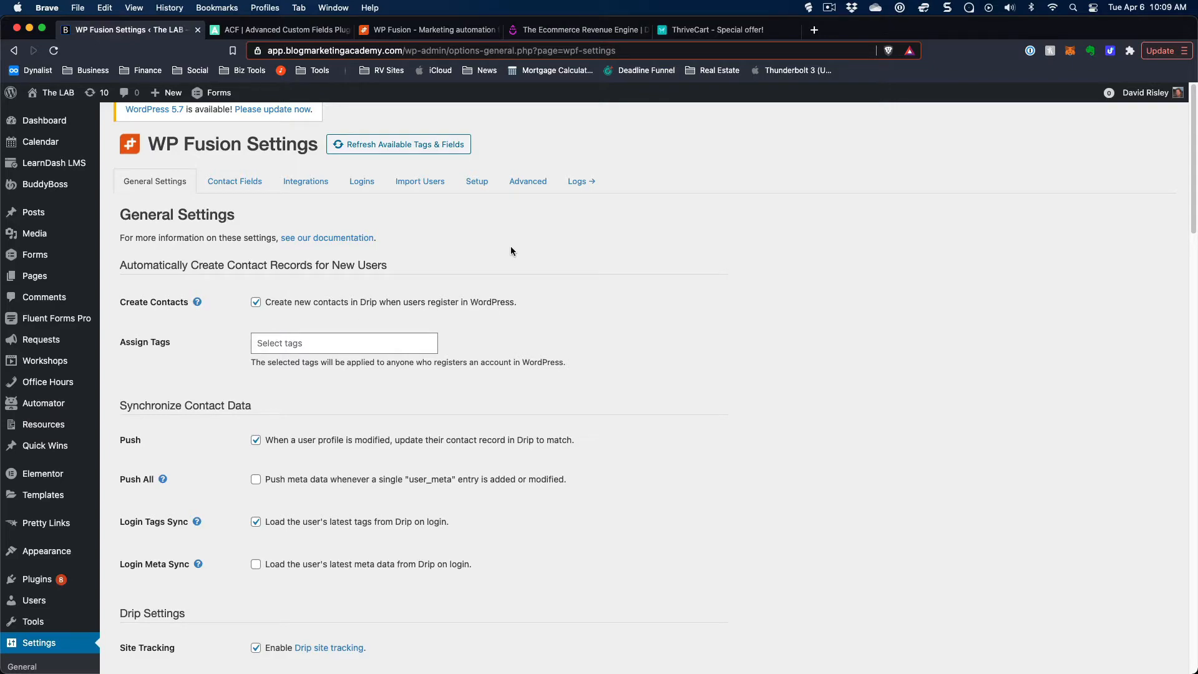
- Switch to the browser window with Drip's Fields page and locate the service credit fields among the custom fields
key(ctrl+Up)
click(717, 281)
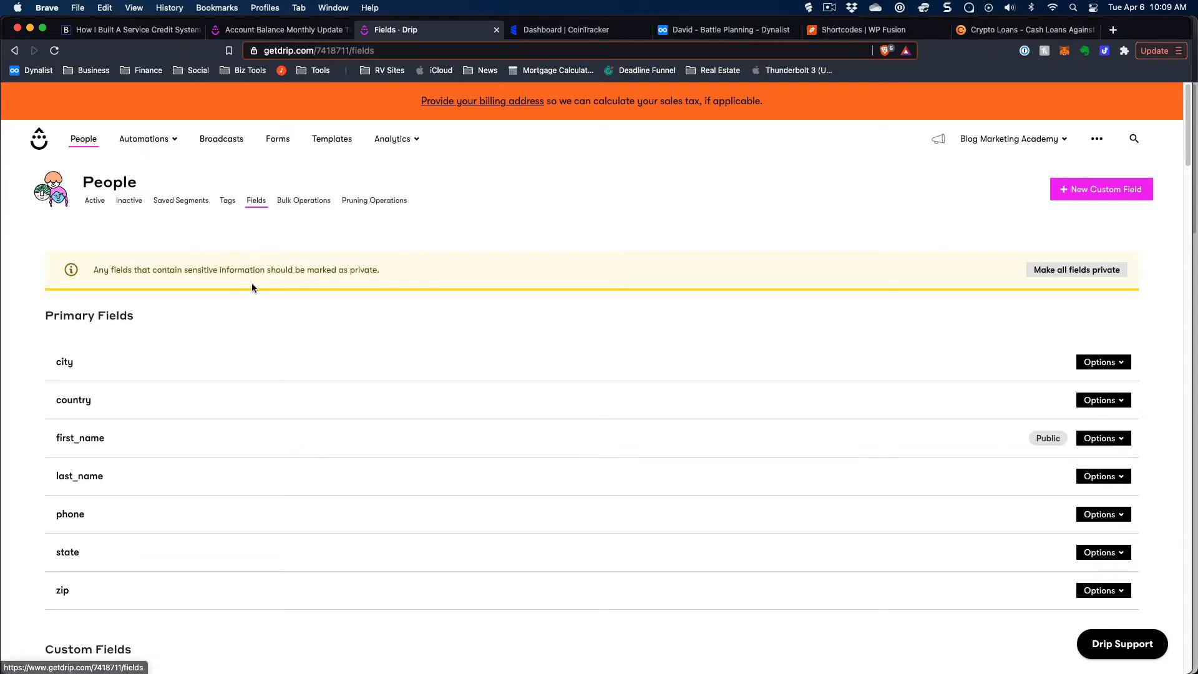
scroll(330, 343, down, 7)
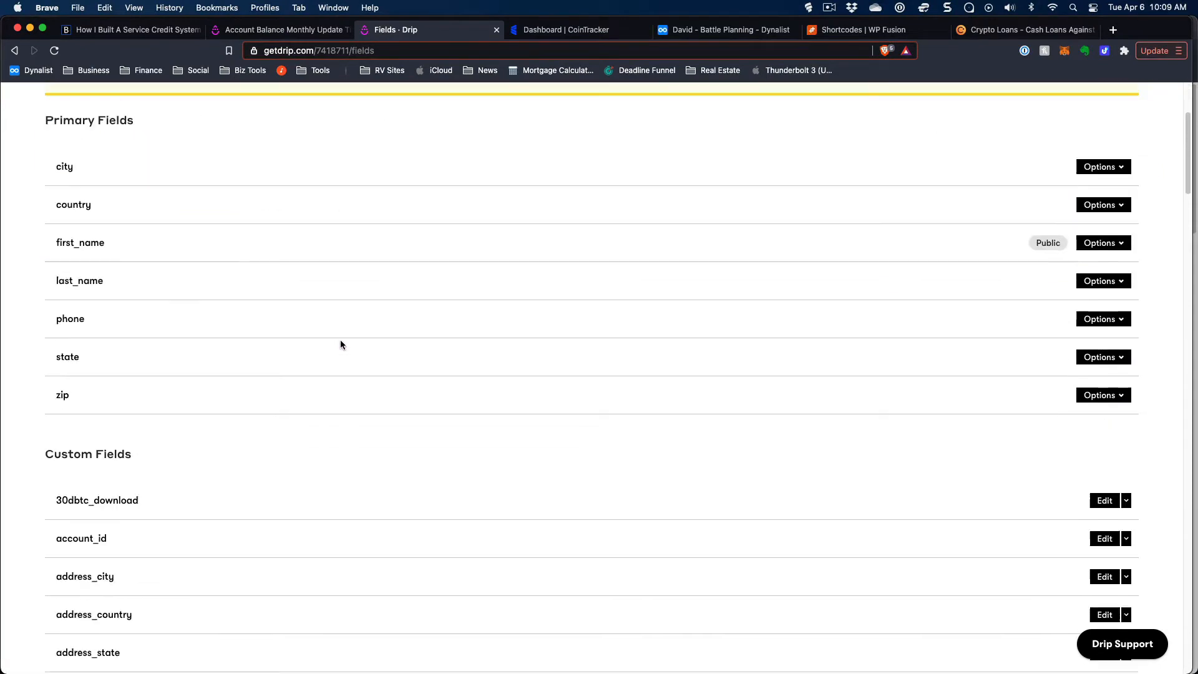
scroll(342, 351, down, 10)
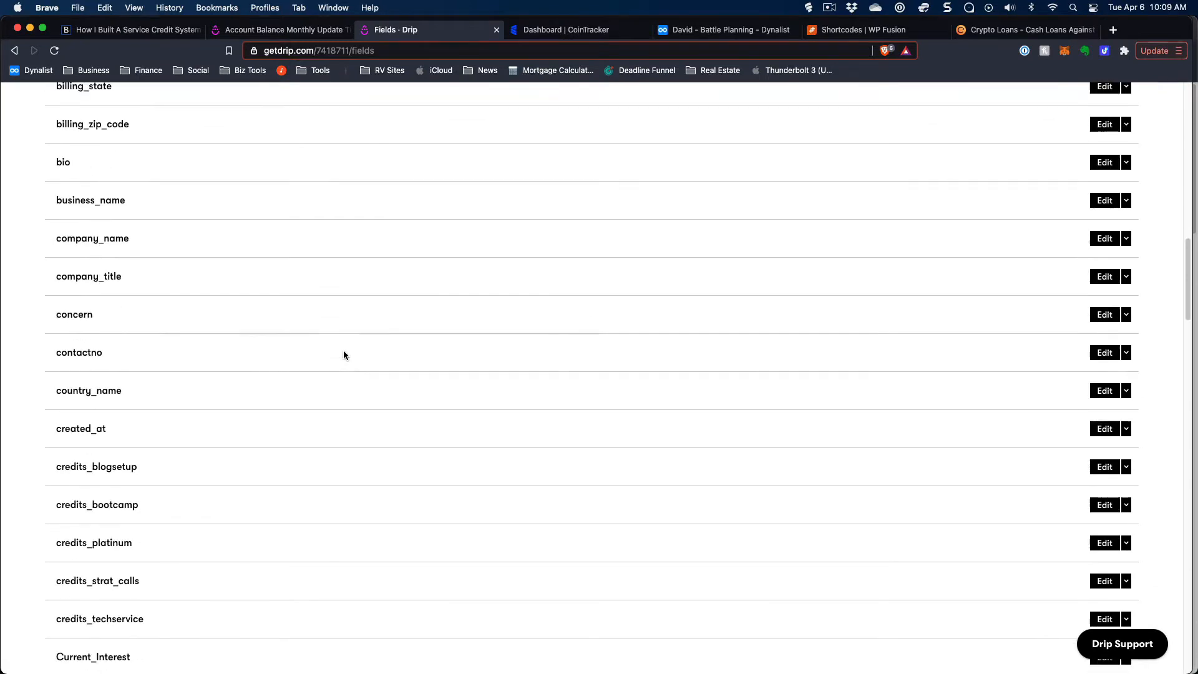
scroll(112, 469, down, 3)
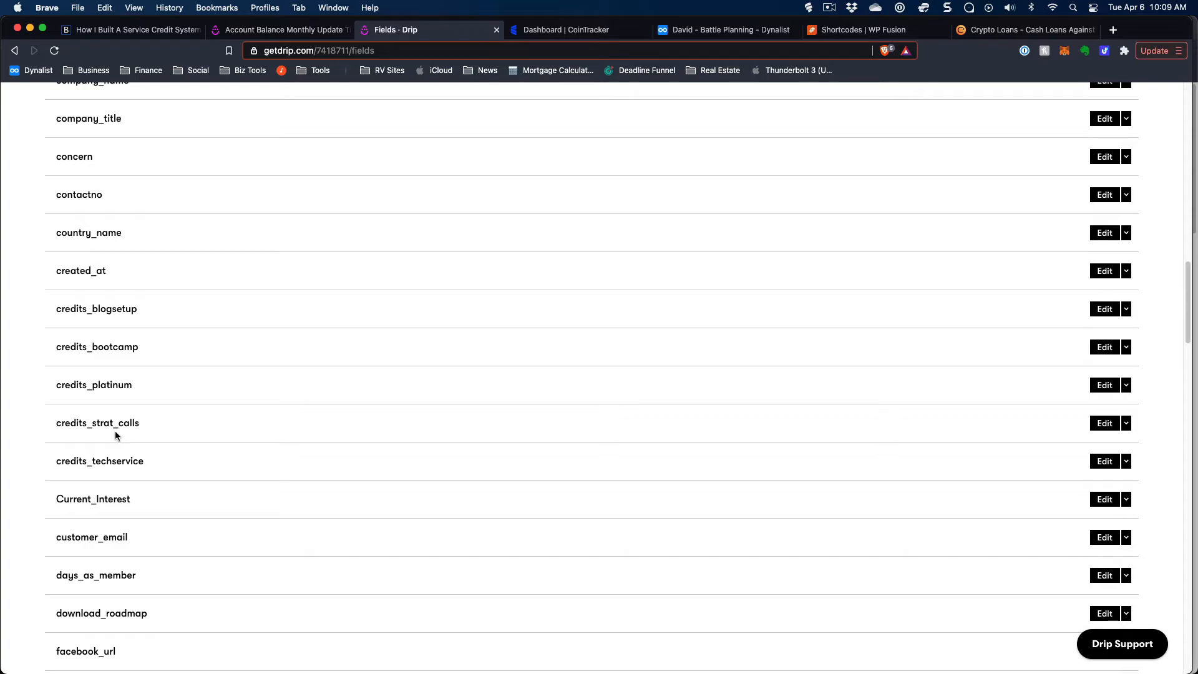
- Switch to the WP Fusion Settings window and examine the Advanced Custom Fields mappings to Drip fields under Contact Fields
key(ctrl+Up)
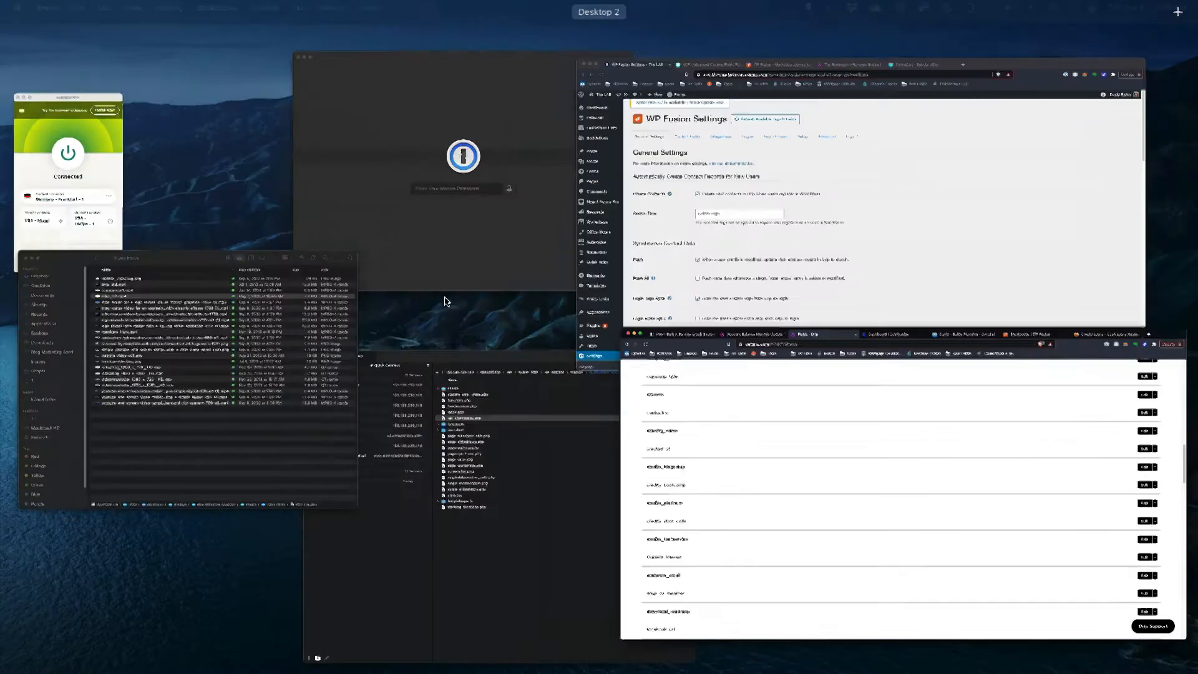
click(925, 232)
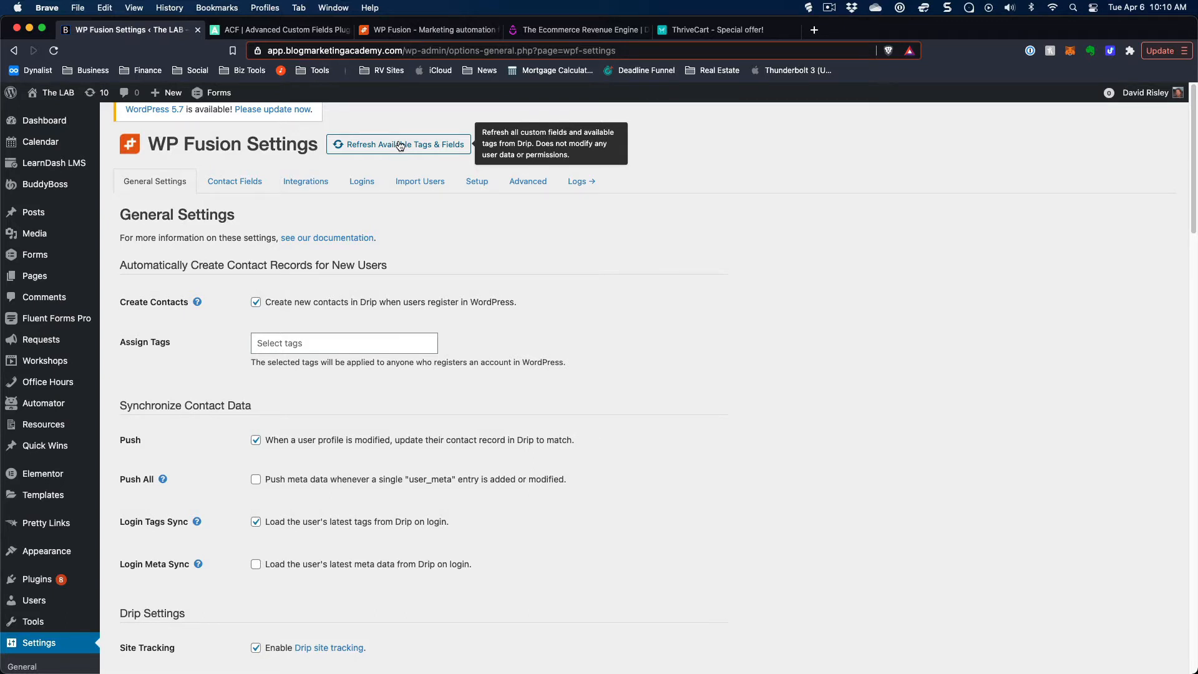
click(234, 181)
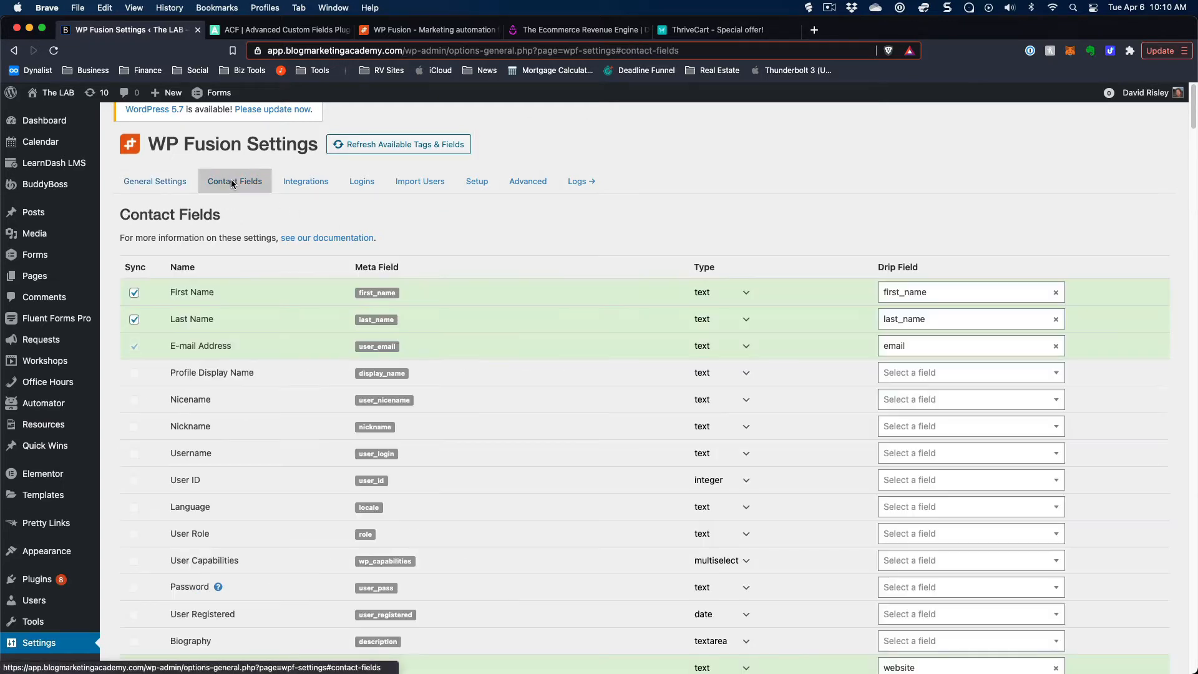
scroll(391, 288, down, 5)
scroll(391, 288, down, 10)
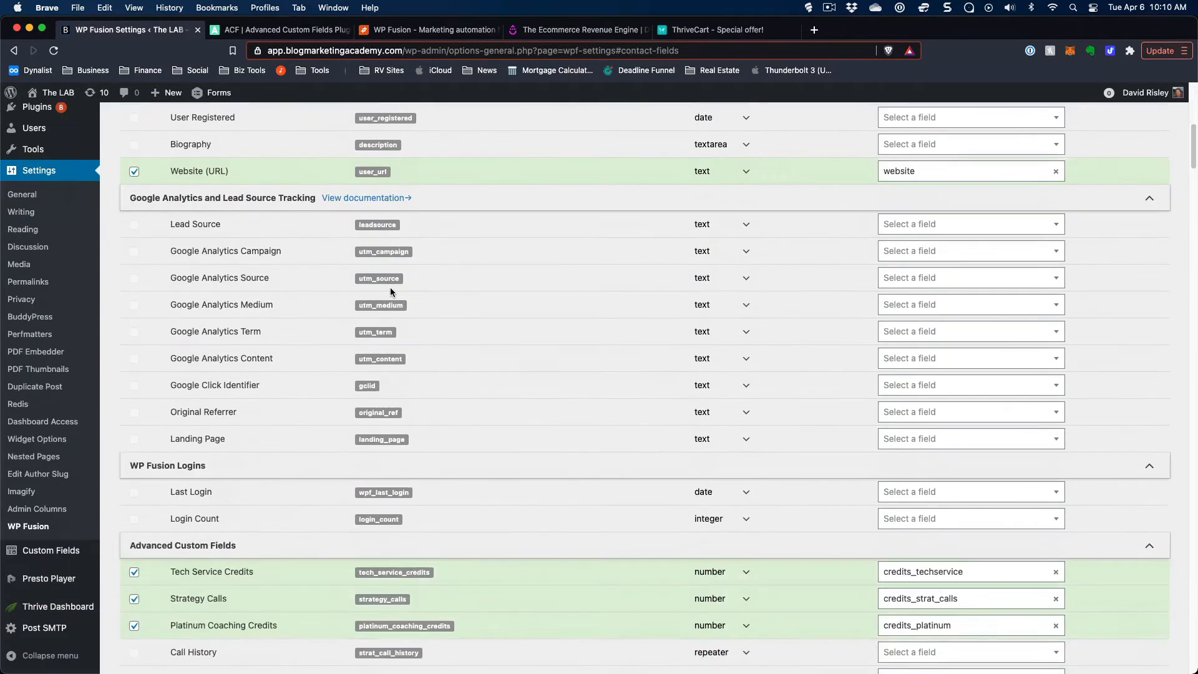
scroll(391, 294, down, 3)
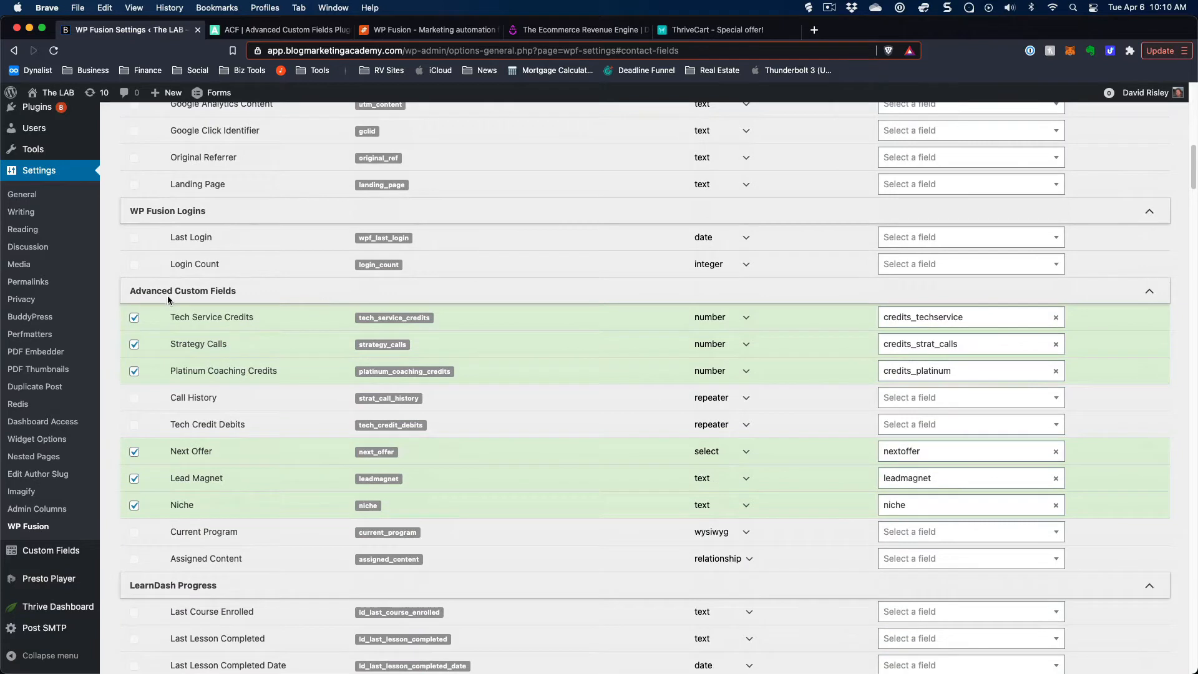
scroll(169, 298, down, 1)
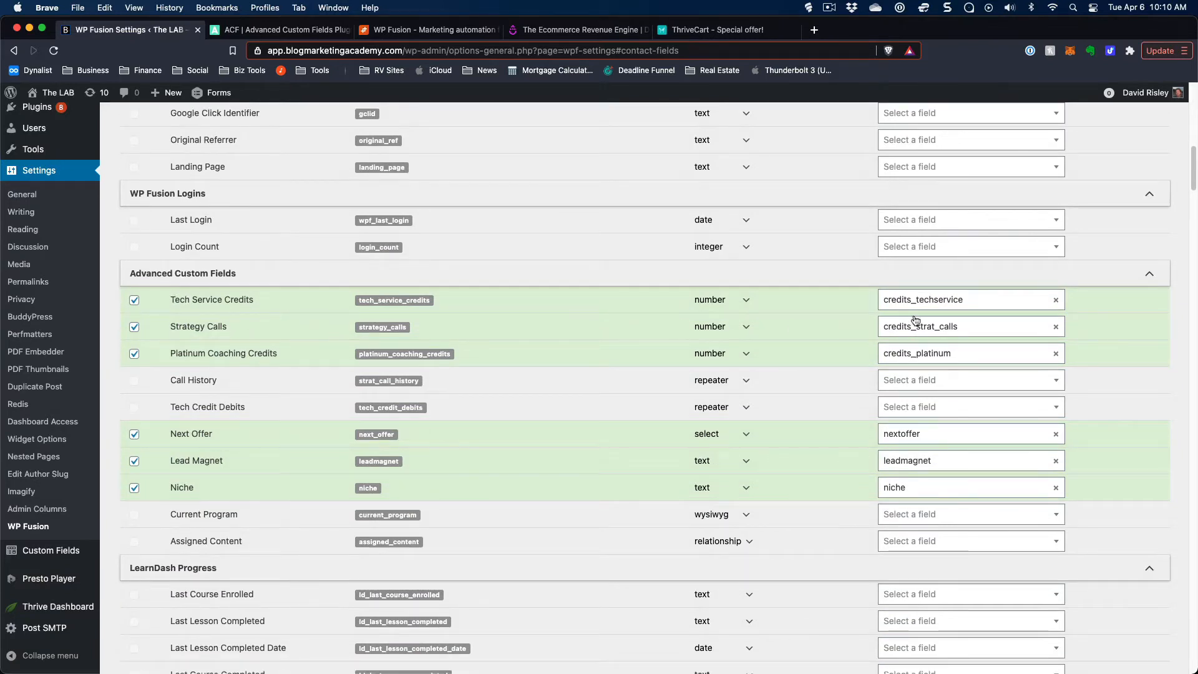
click(953, 306)
click(843, 279)
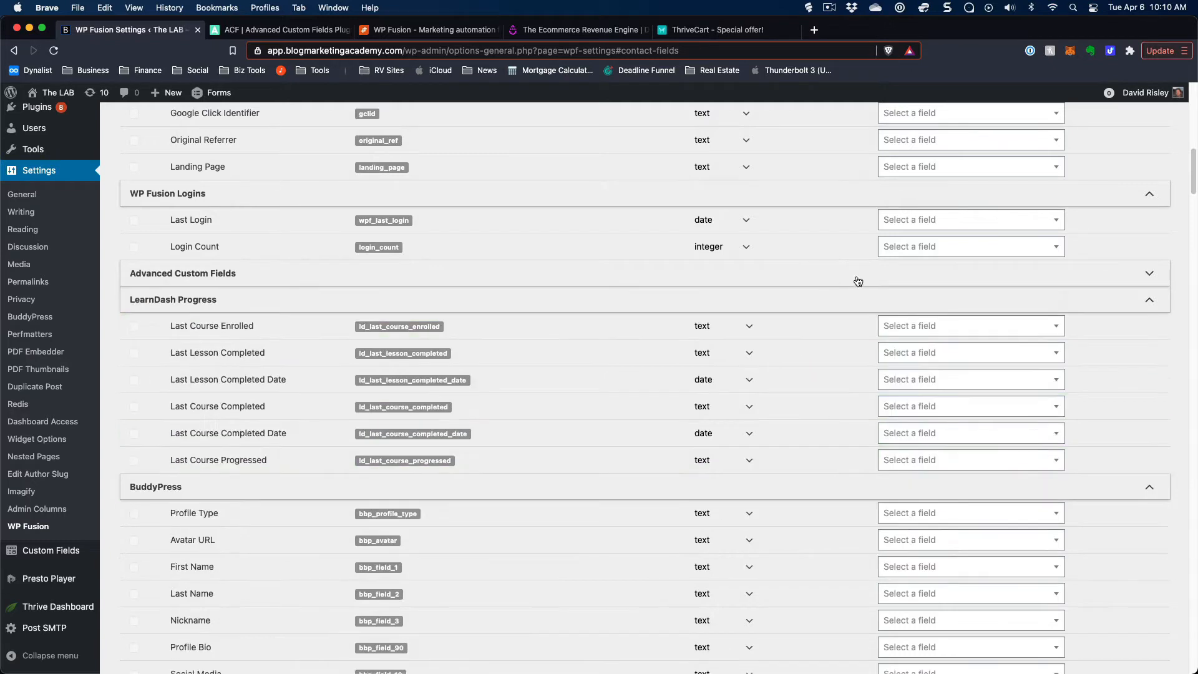
click(359, 277)
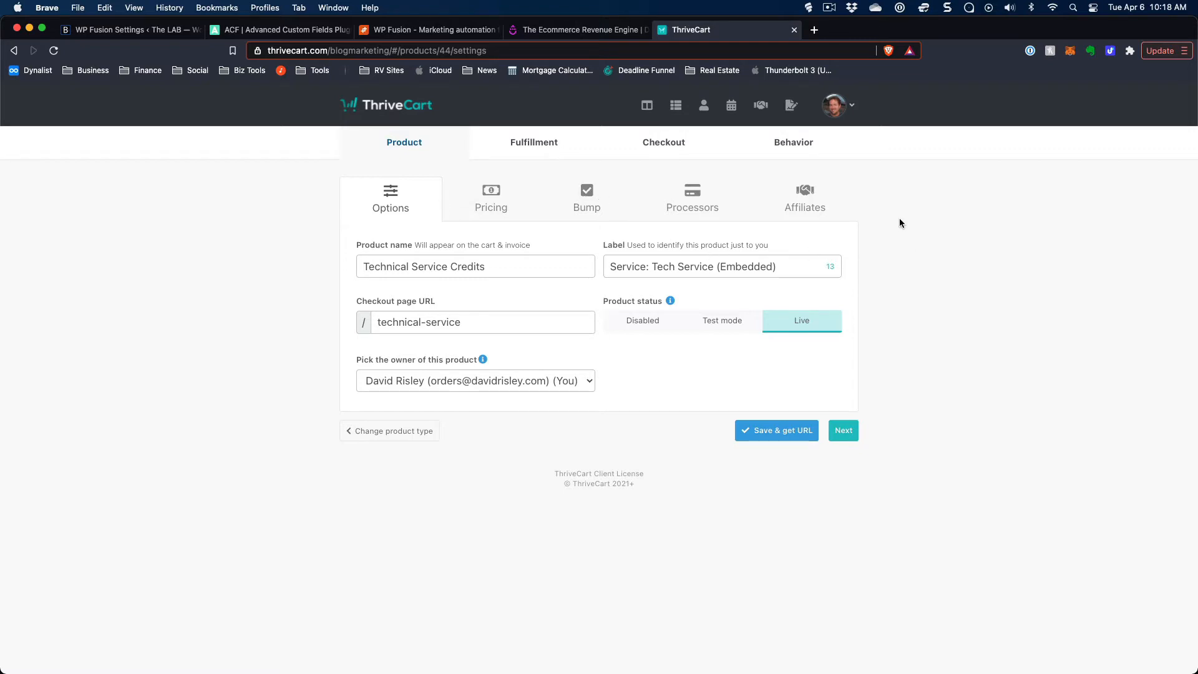
- Examine the ThriveCart product's behavior rules for the 3 Tech Credits and 5 Tech Credits pricing options, including the tags they apply
click(793, 144)
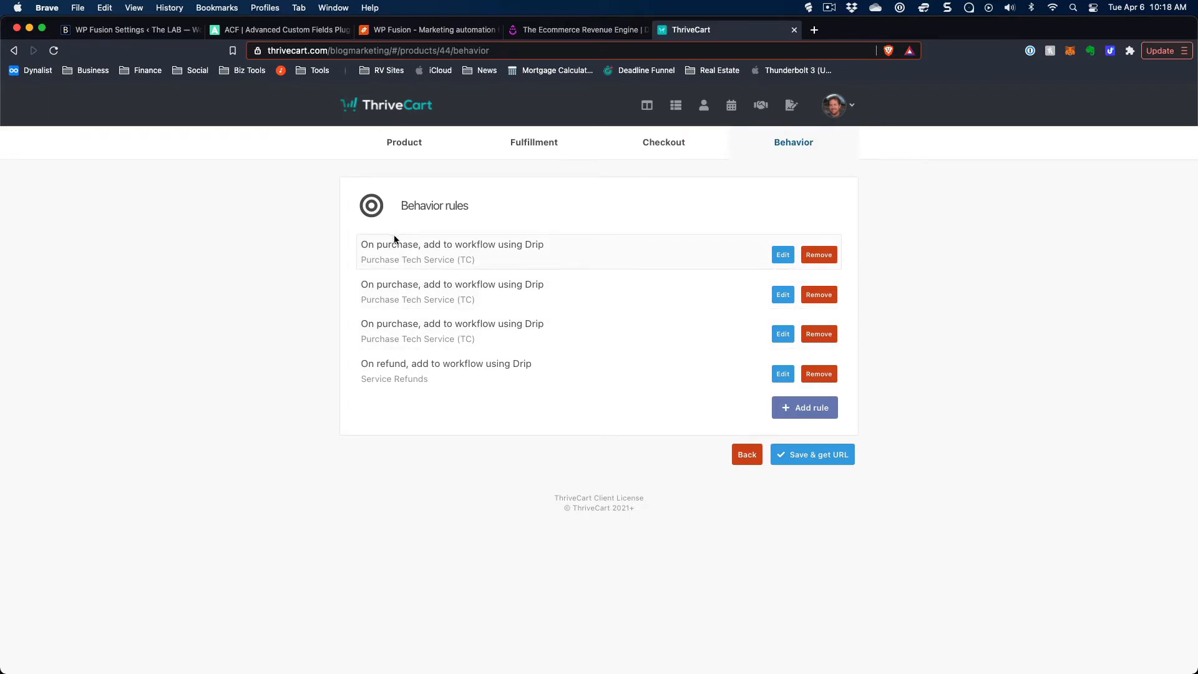
click(788, 258)
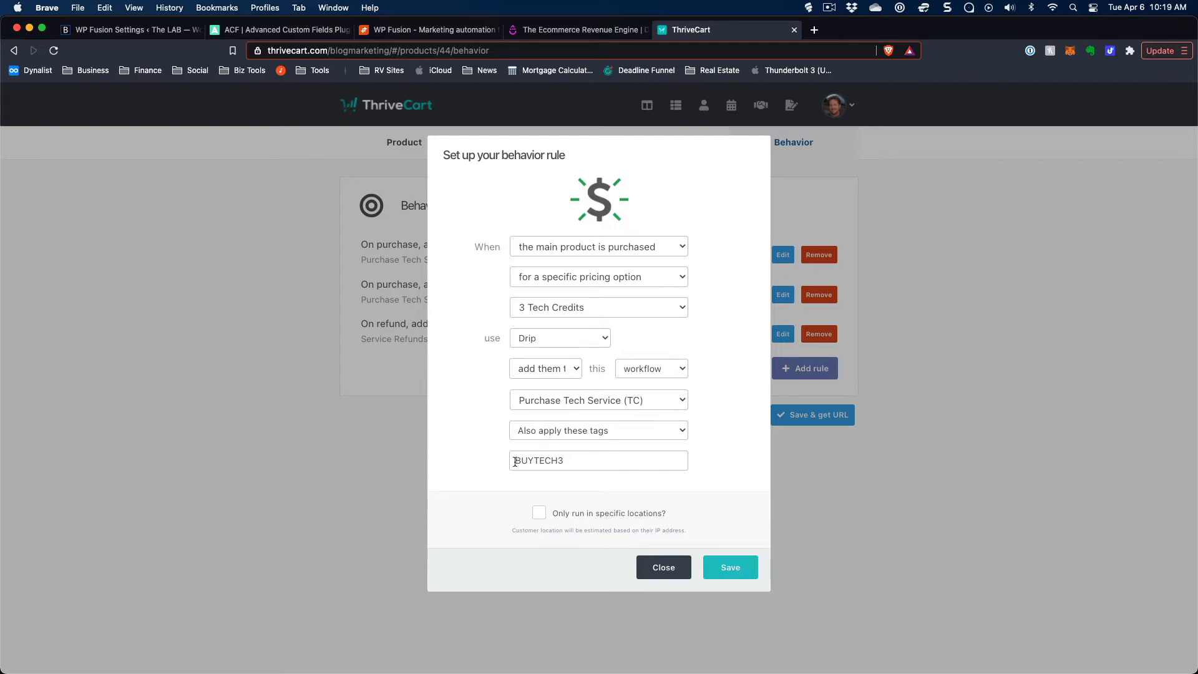
drag(514, 461, 607, 463)
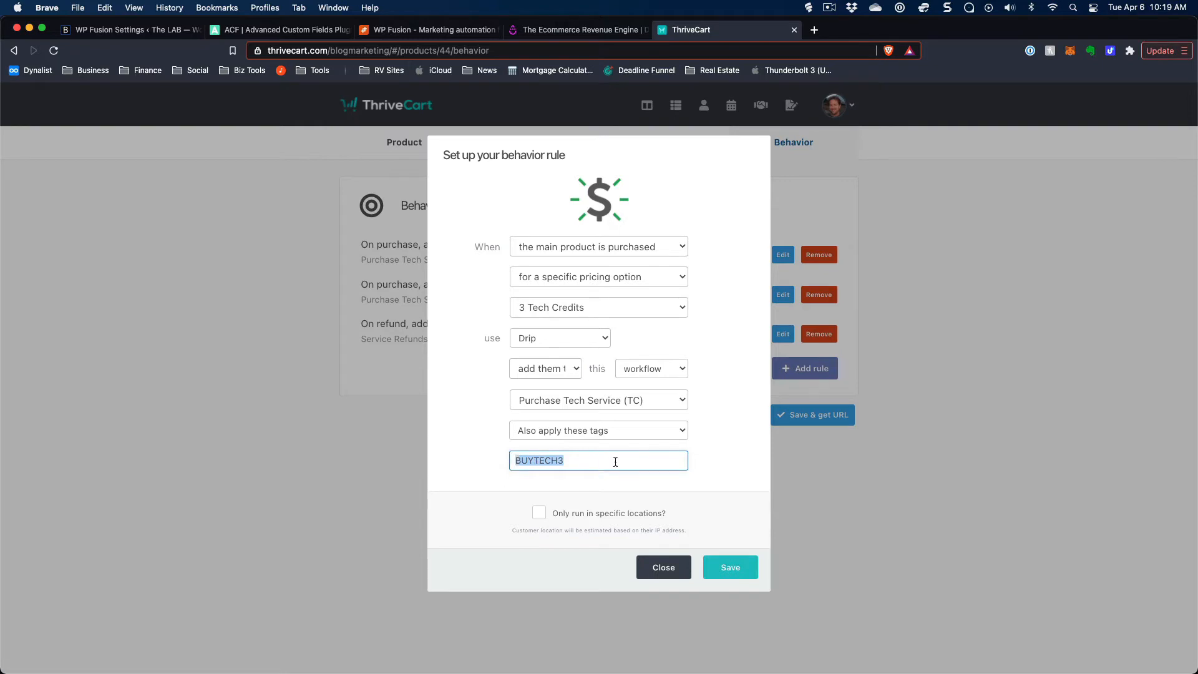
click(667, 579)
click(785, 297)
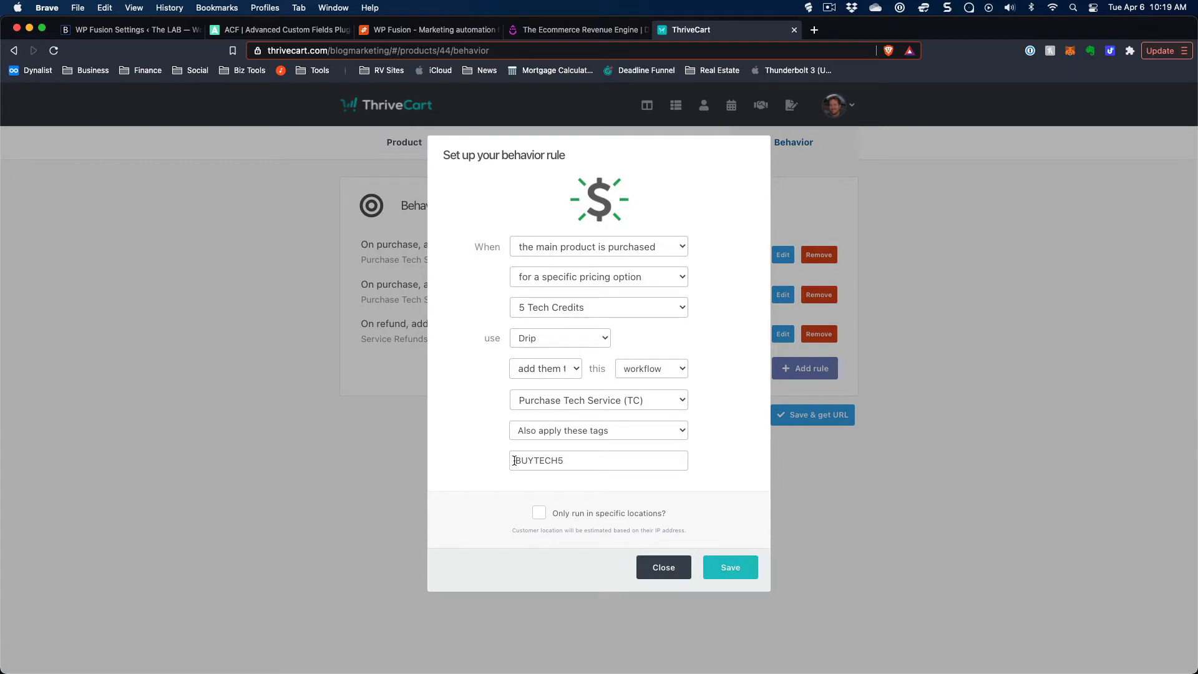
drag(513, 461, 584, 460)
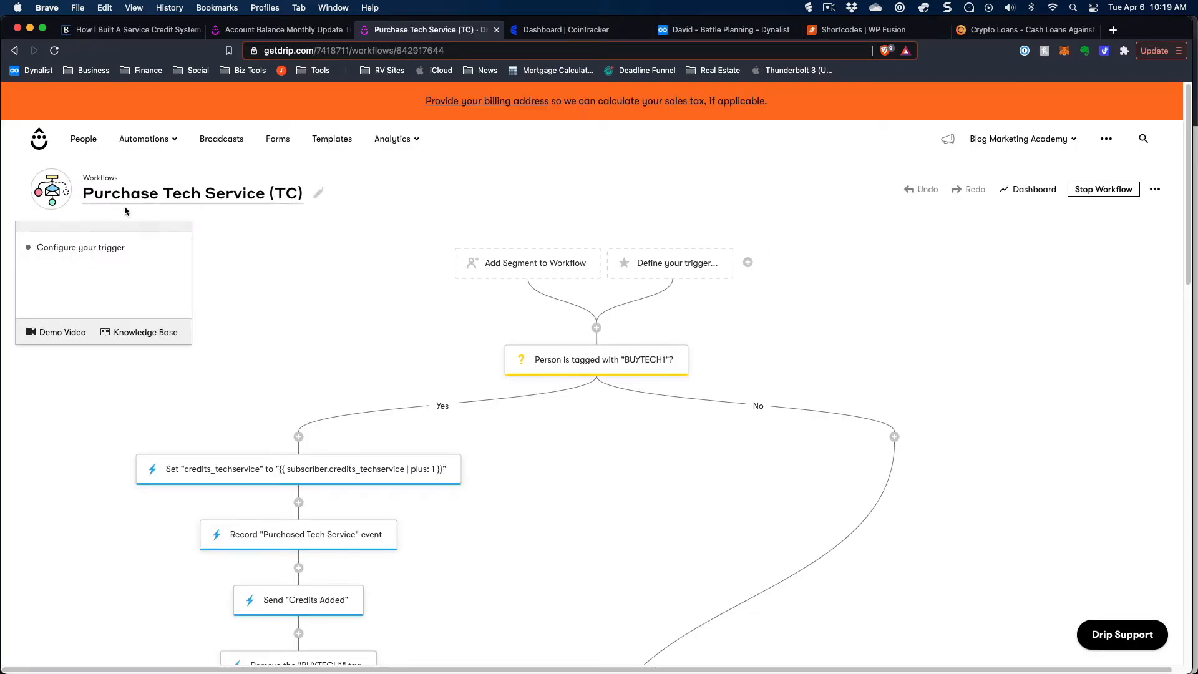
- Review Drip's Purchase Tech Service (TC) workflow through its BUYTECH1, BUYTECH3 and BUYTECH5 tag decisions, returning to the BUYTECH1 branch
scroll(770, 272, down, 2)
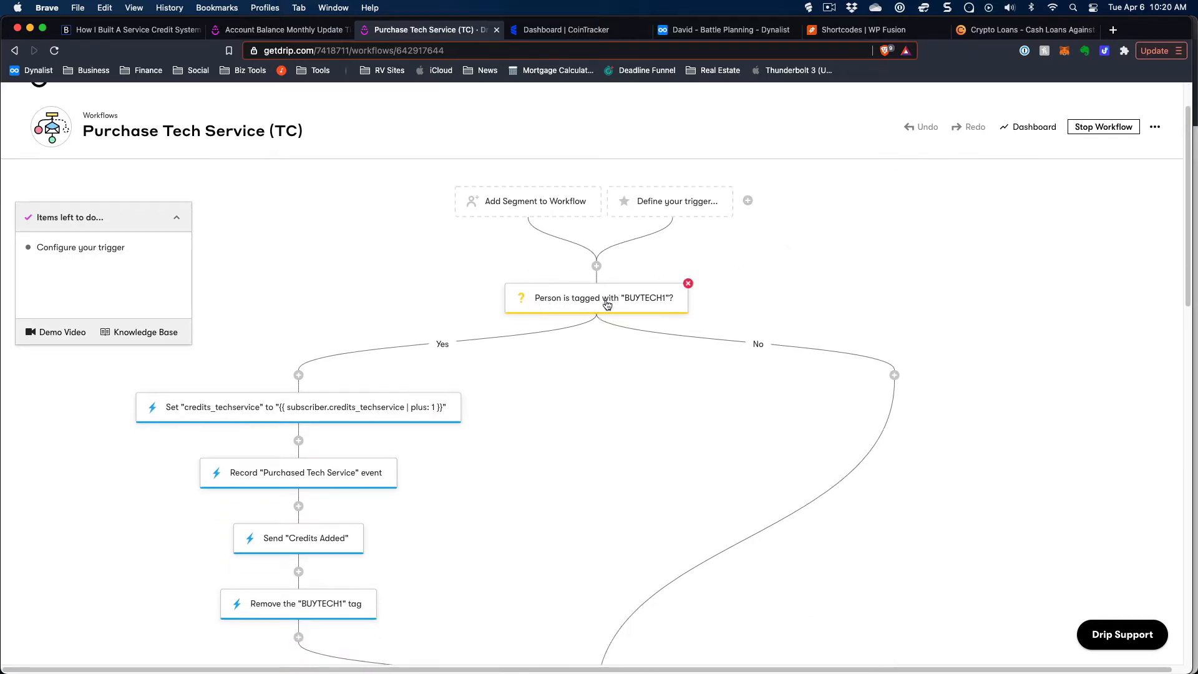
scroll(640, 304, down, 15)
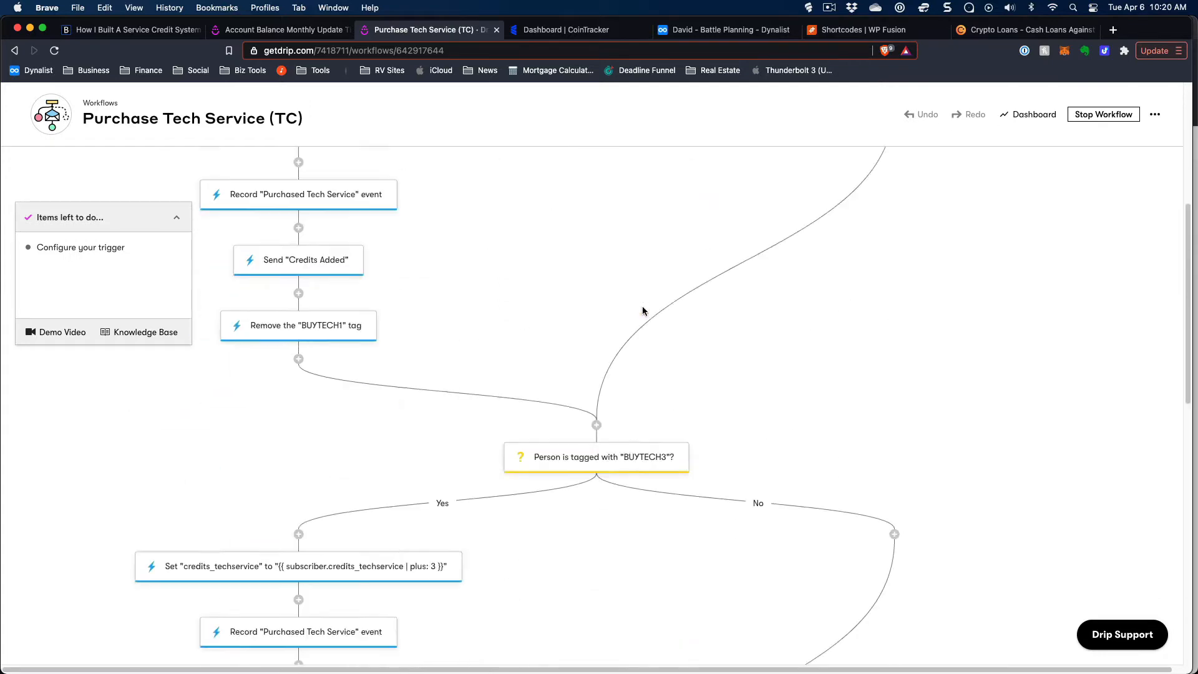
scroll(618, 329, down, 6)
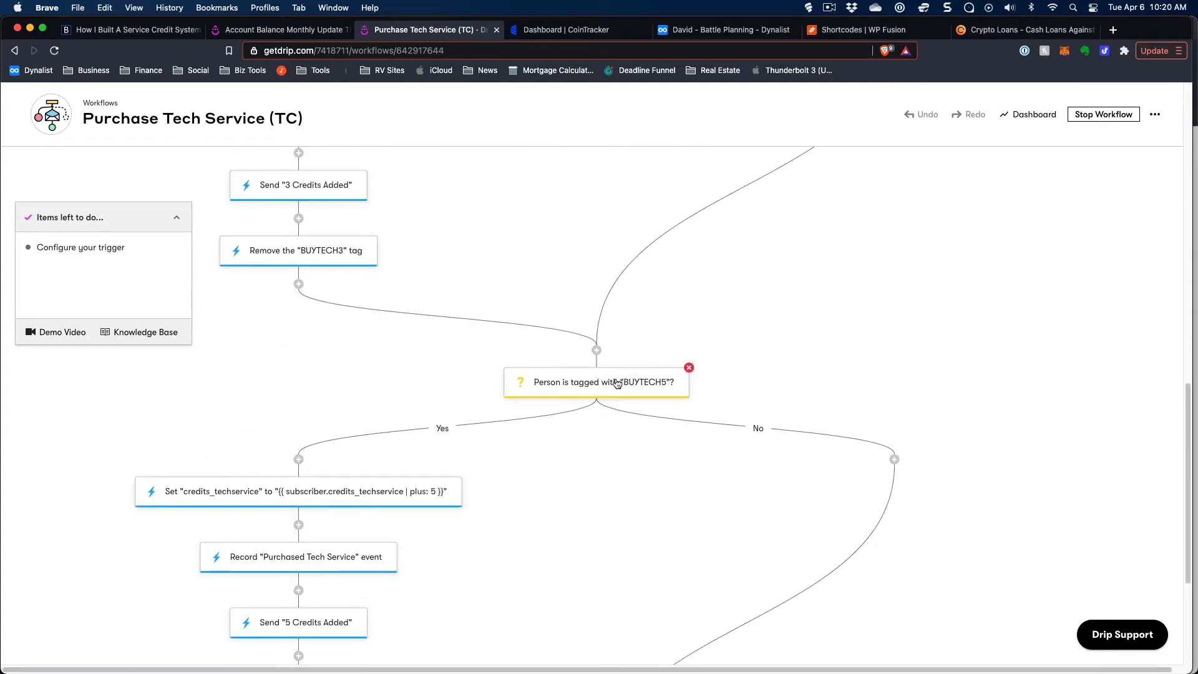
scroll(647, 369, up, 1)
scroll(647, 369, up, 5)
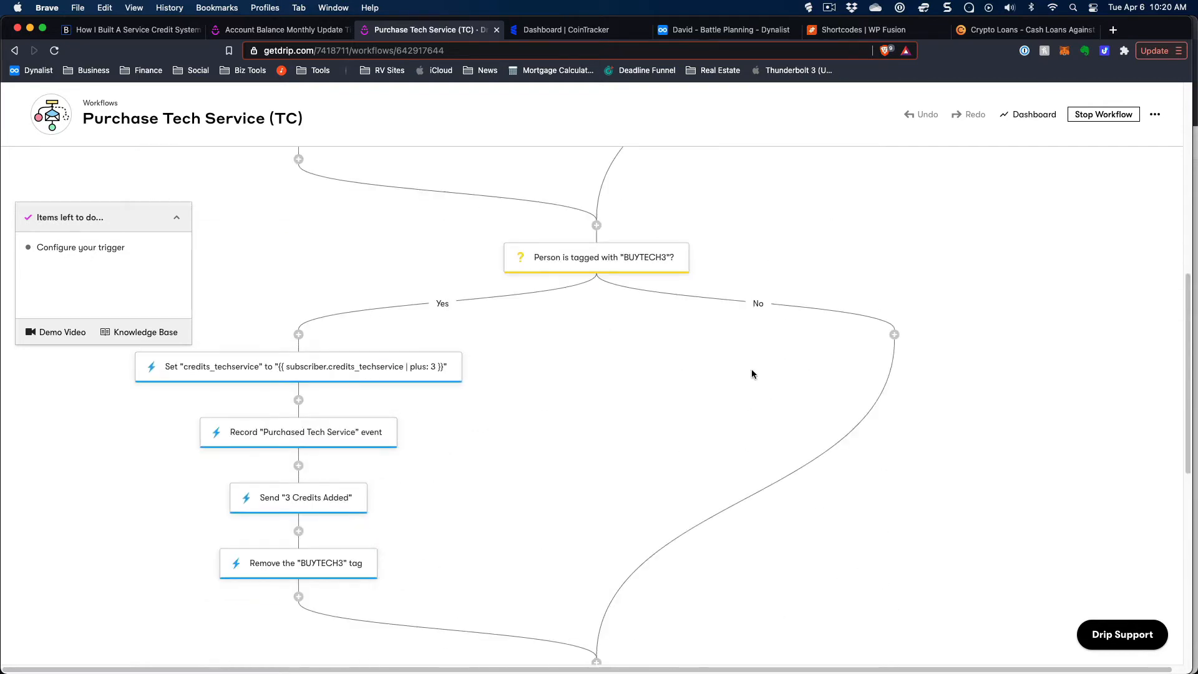
scroll(603, 412, up, 15)
scroll(603, 412, down, 3)
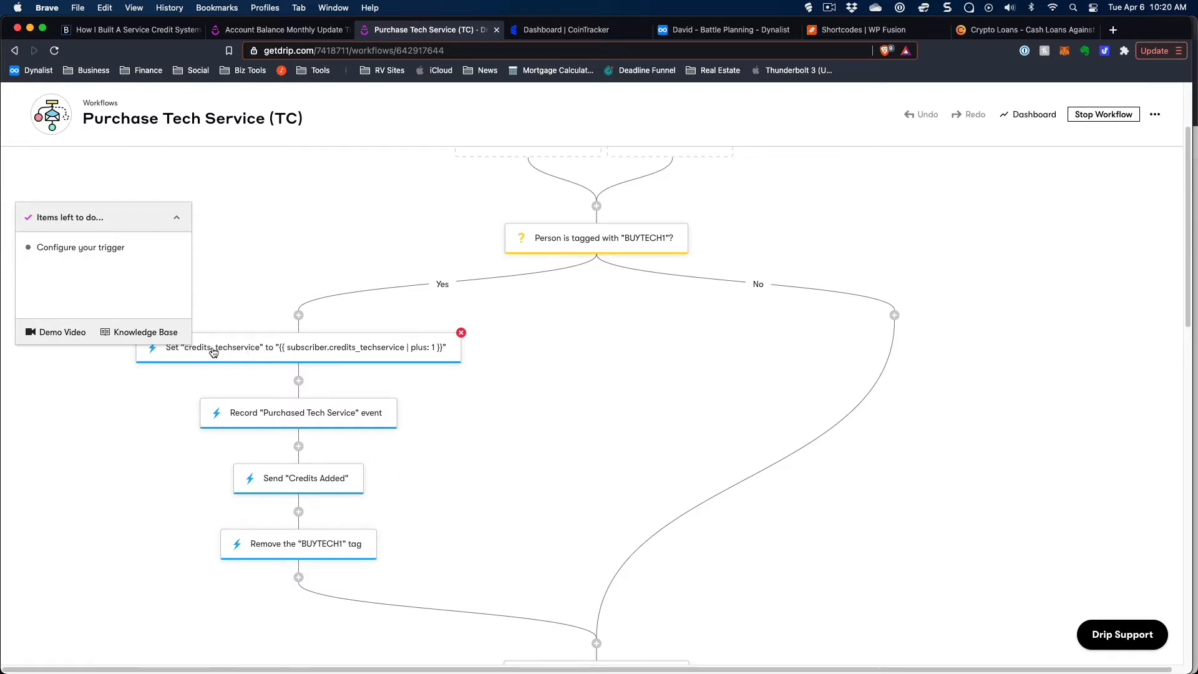
- Open the BUYTECH1 branch's credits_techservice action, inspect its full custom field value expression, and close it without updating
click(320, 346)
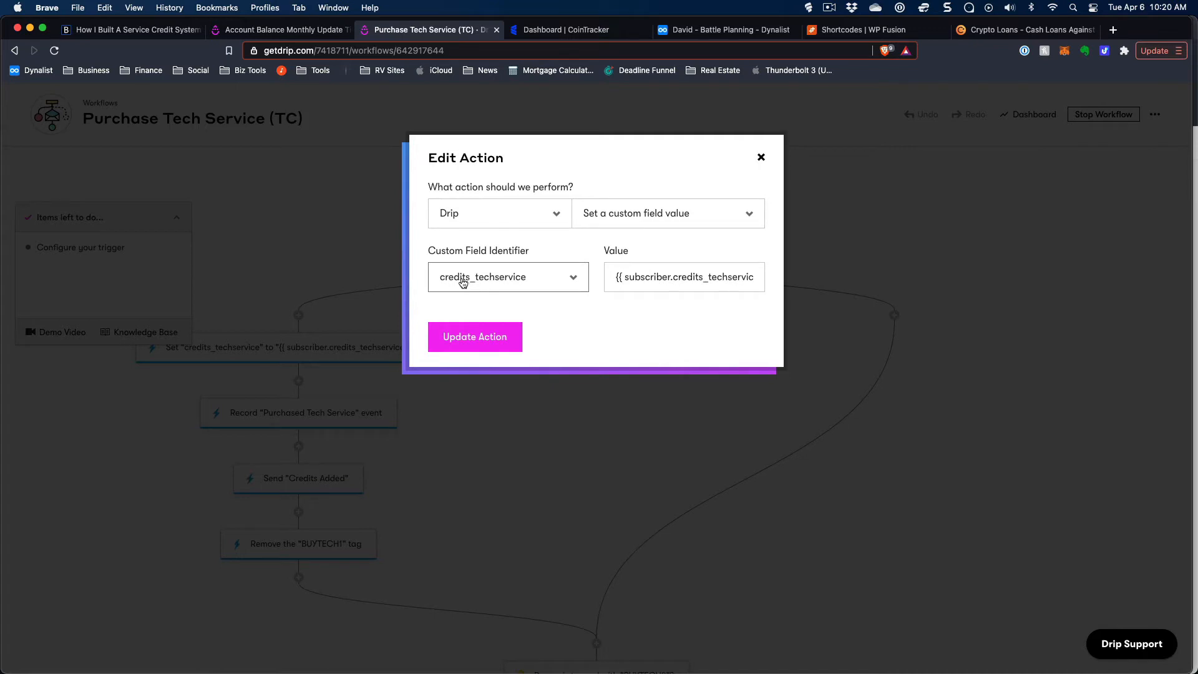
drag(615, 278, 778, 285)
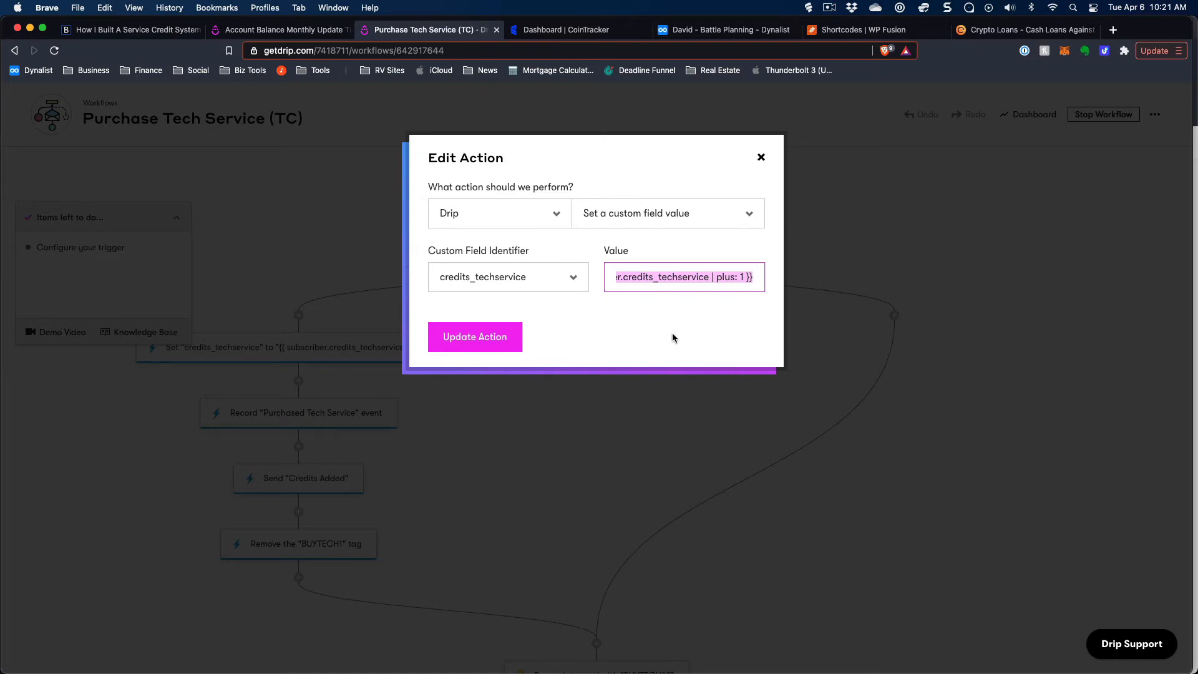
click(759, 177)
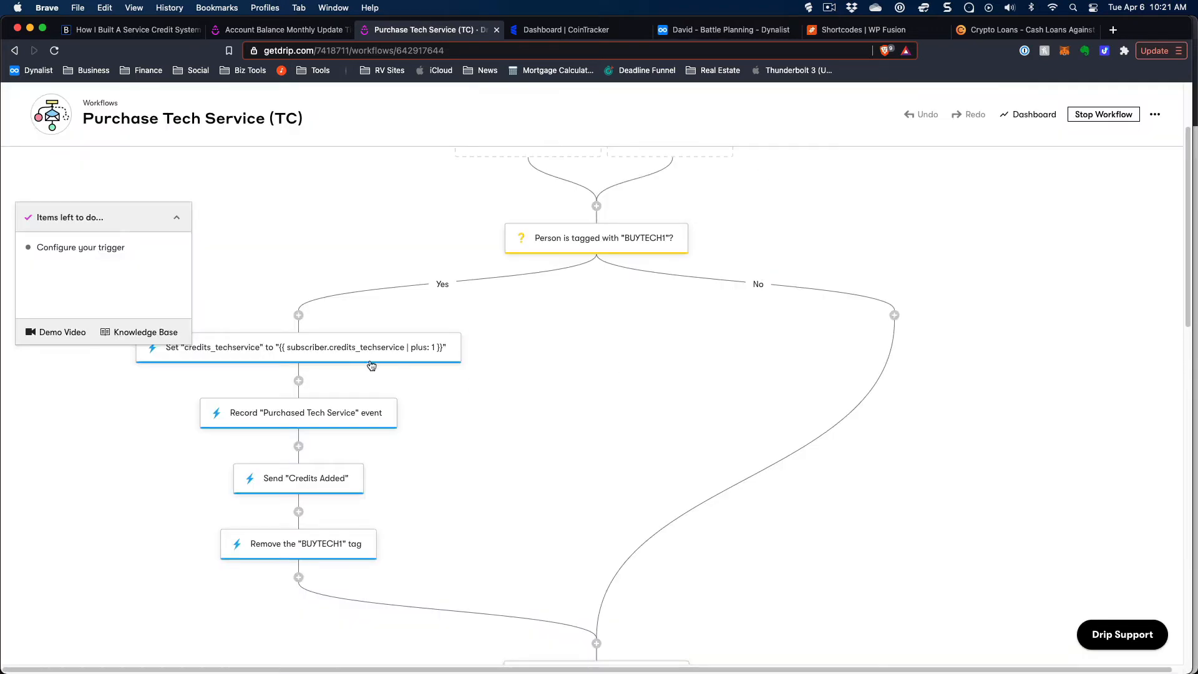
- Examine the credit, event, email and tag-removal actions in the BUYTECH3 and BUYTECH5 branches, and return to the workflow's start
mouse_move(372, 365)
scroll(392, 352, down, 15)
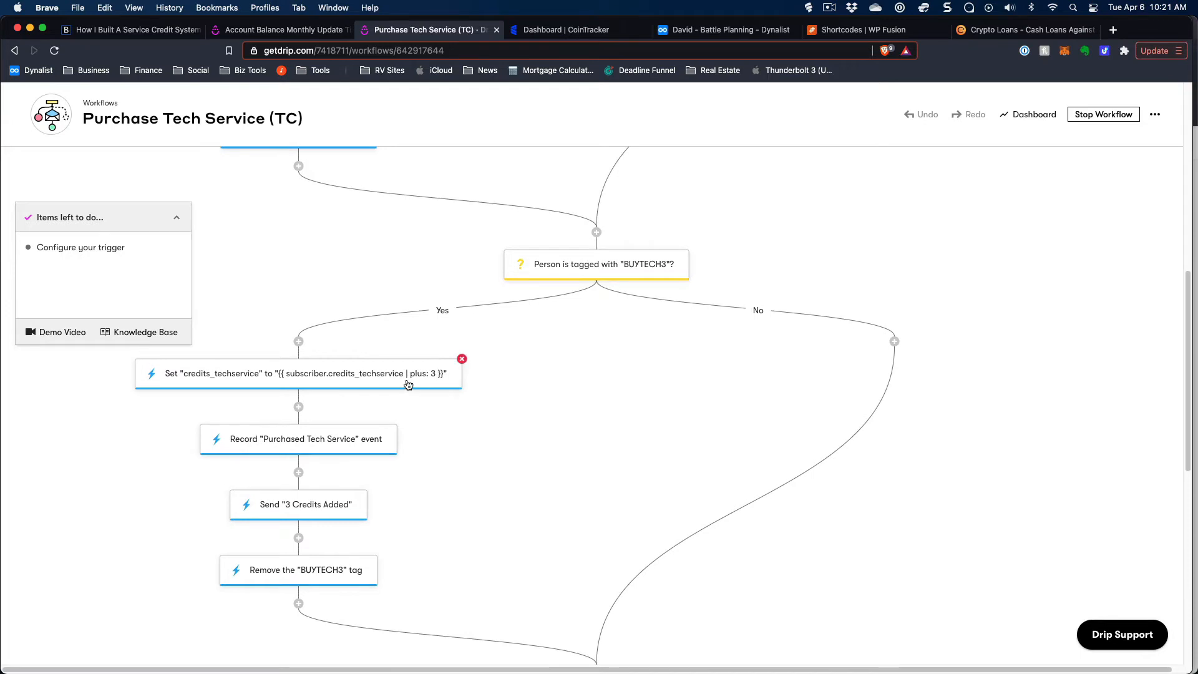
scroll(408, 384, down, 5)
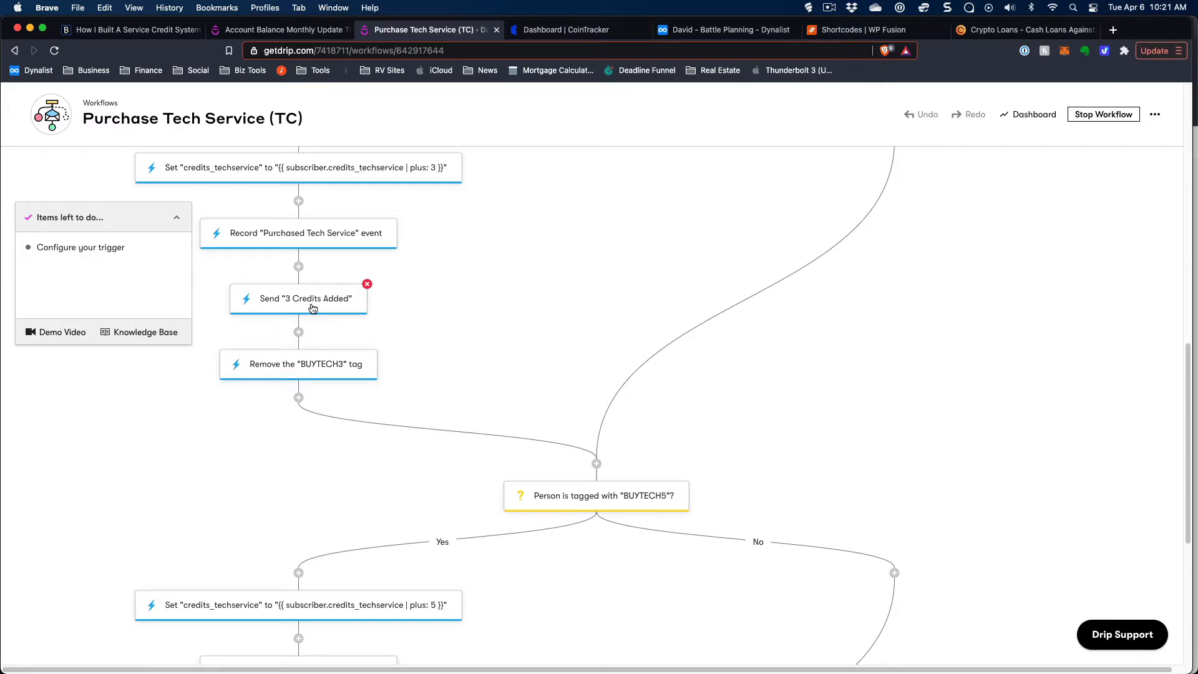
scroll(315, 305, down, 1)
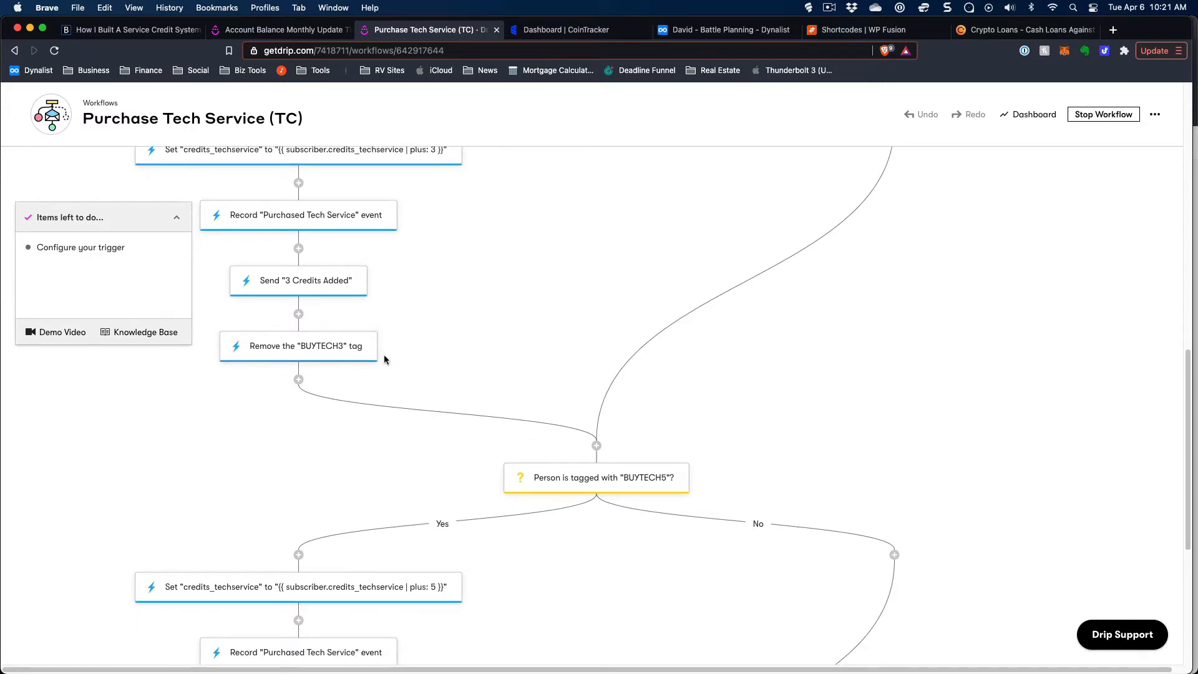
scroll(382, 359, down, 4)
scroll(383, 359, up, 5)
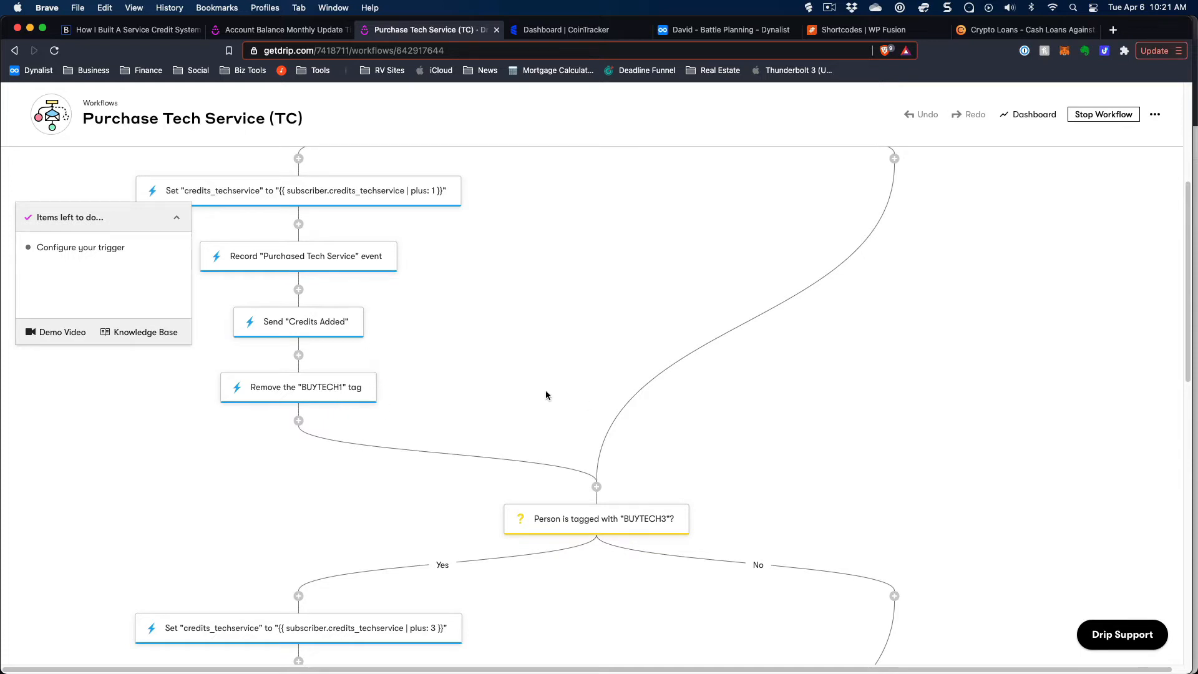
scroll(546, 395, up, 5)
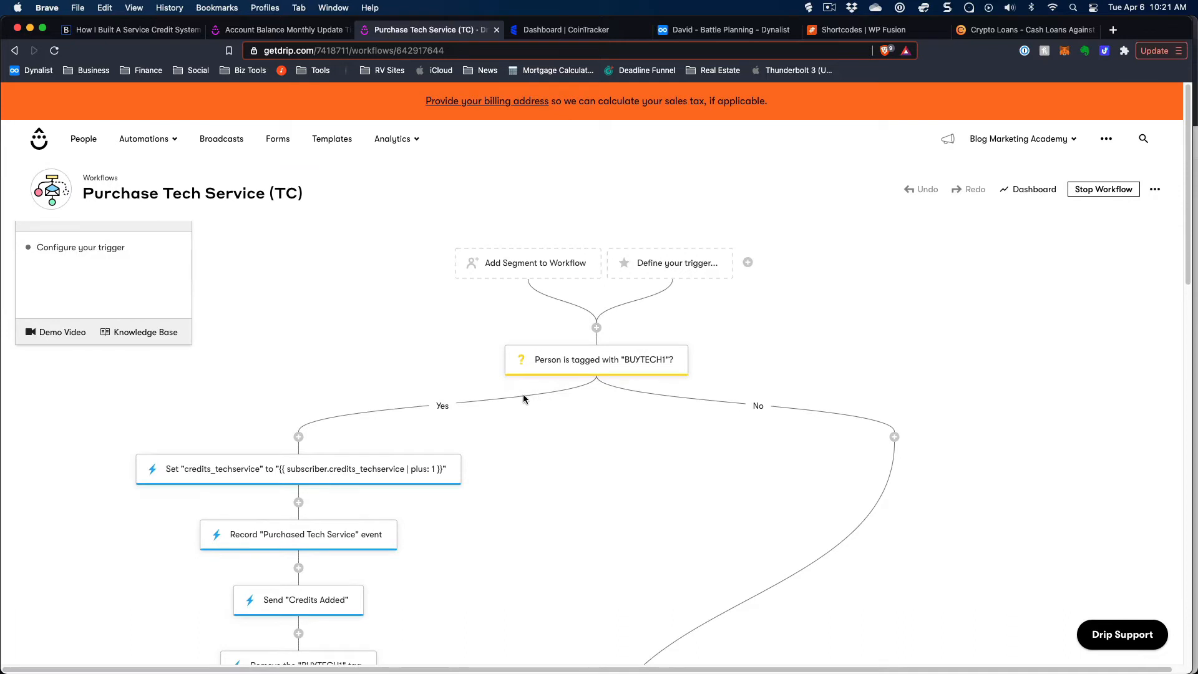
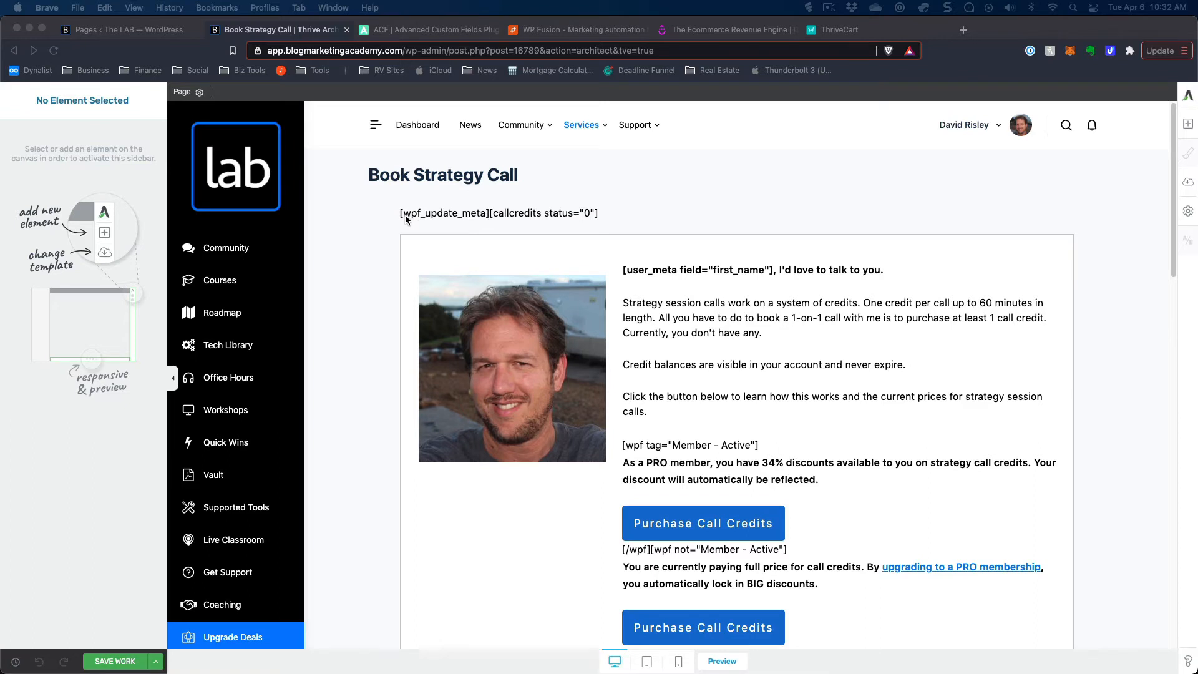
- Examine the Book Strategy Call page's callcredits, wpf and user_meta shortcodes, from the no-credits section down to the Schedule Your Call scheduler
click(409, 215)
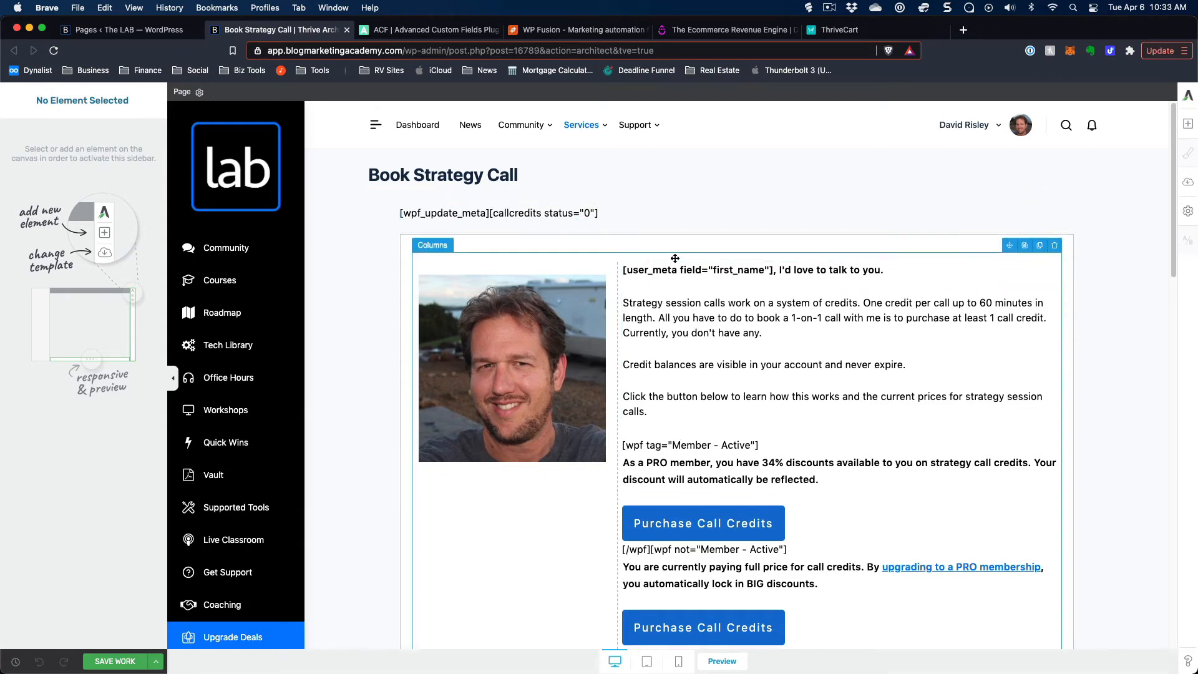
scroll(678, 307, down, 1)
scroll(699, 467, down, 1)
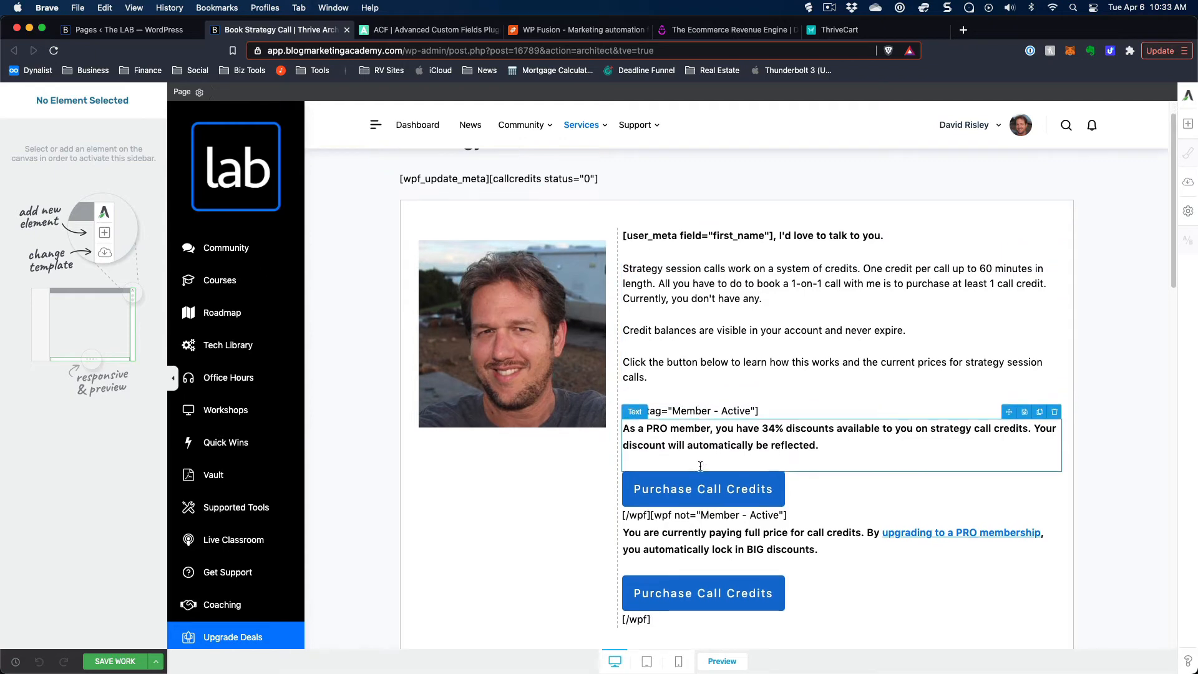
scroll(699, 464, down, 1)
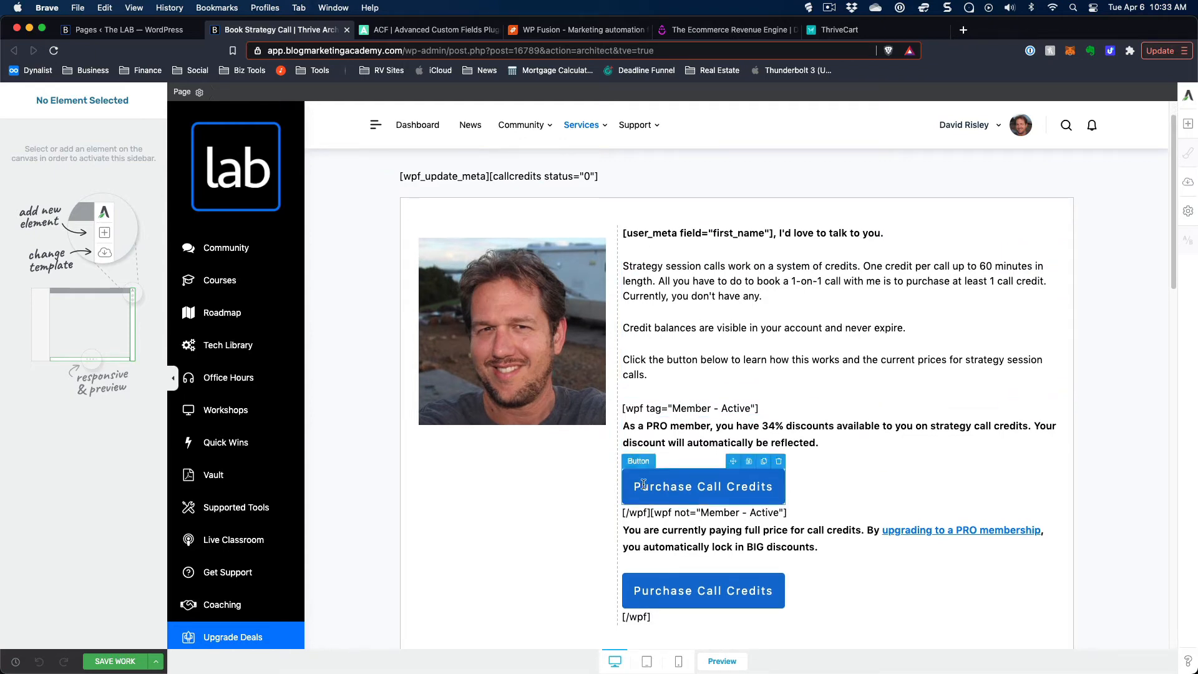
scroll(702, 531, down, 9)
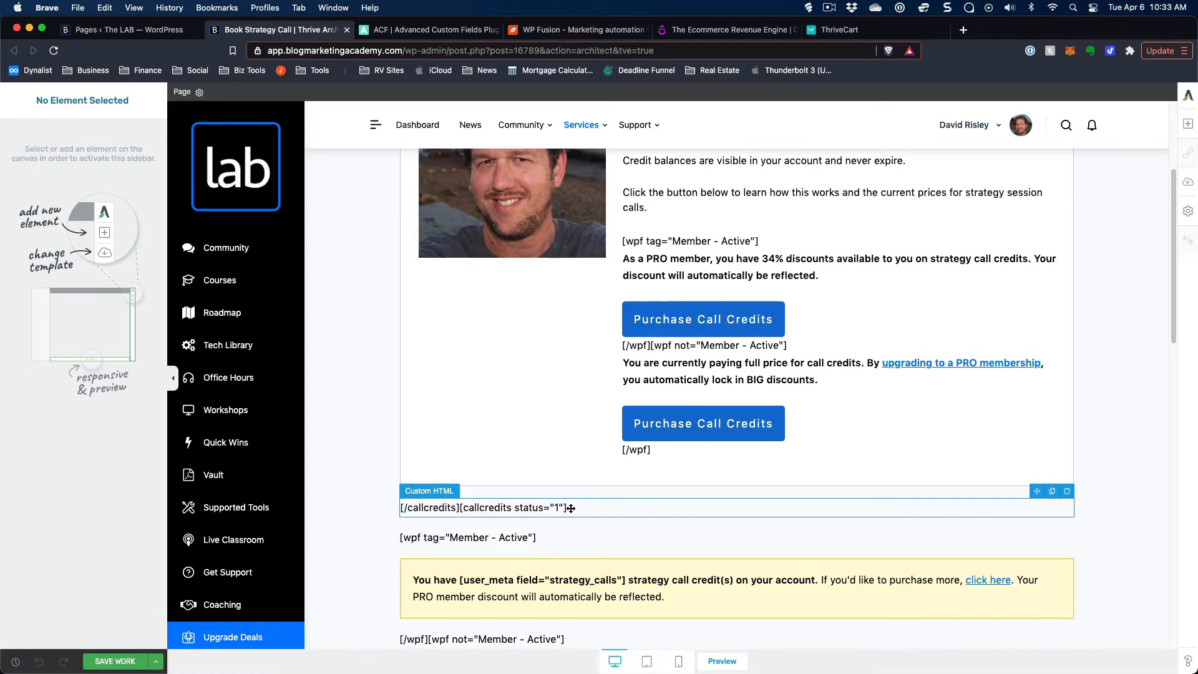
scroll(570, 509, down, 3)
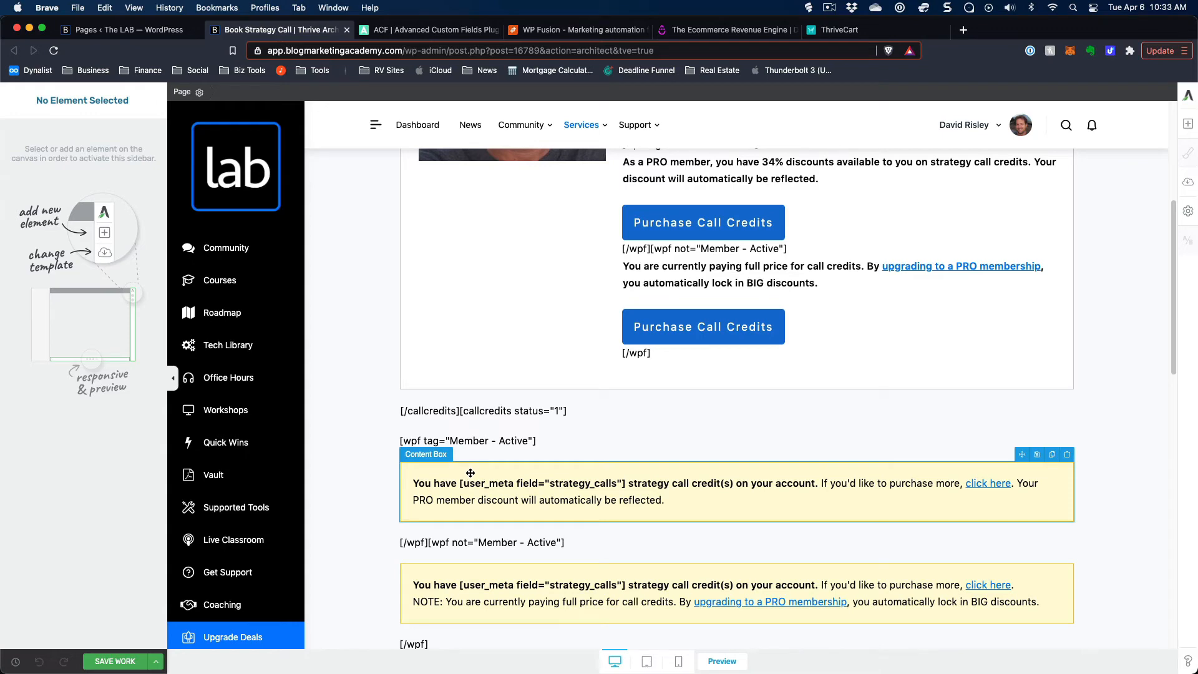
scroll(487, 476, down, 2)
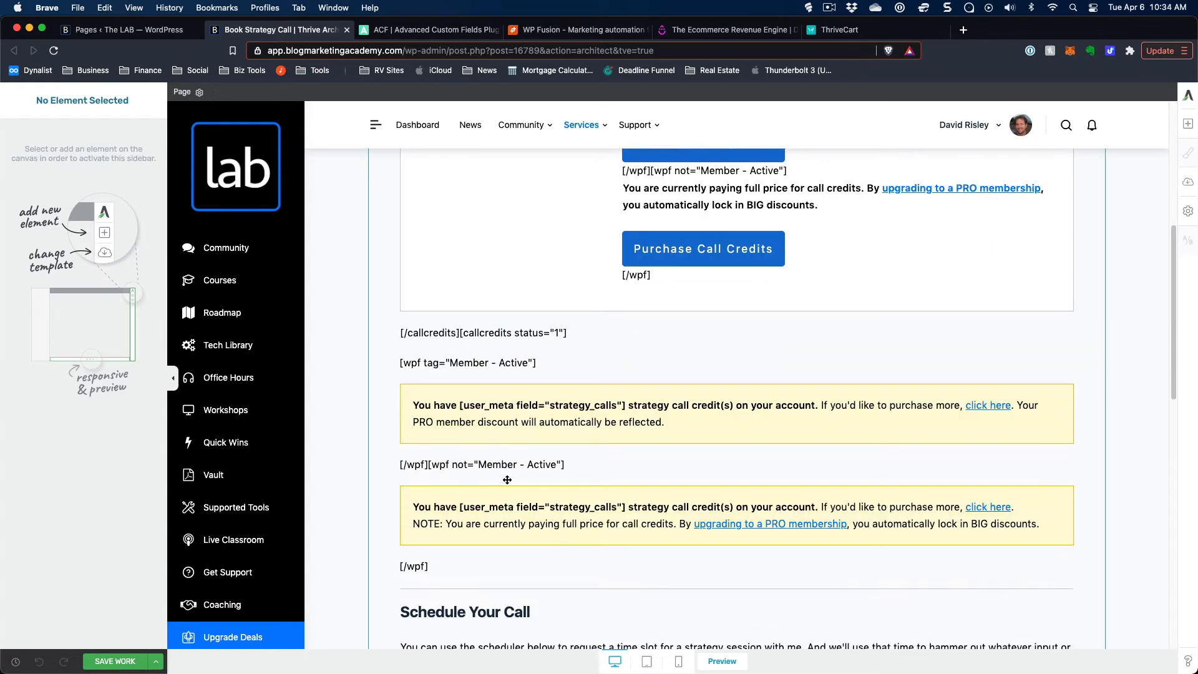
scroll(509, 480, down, 8)
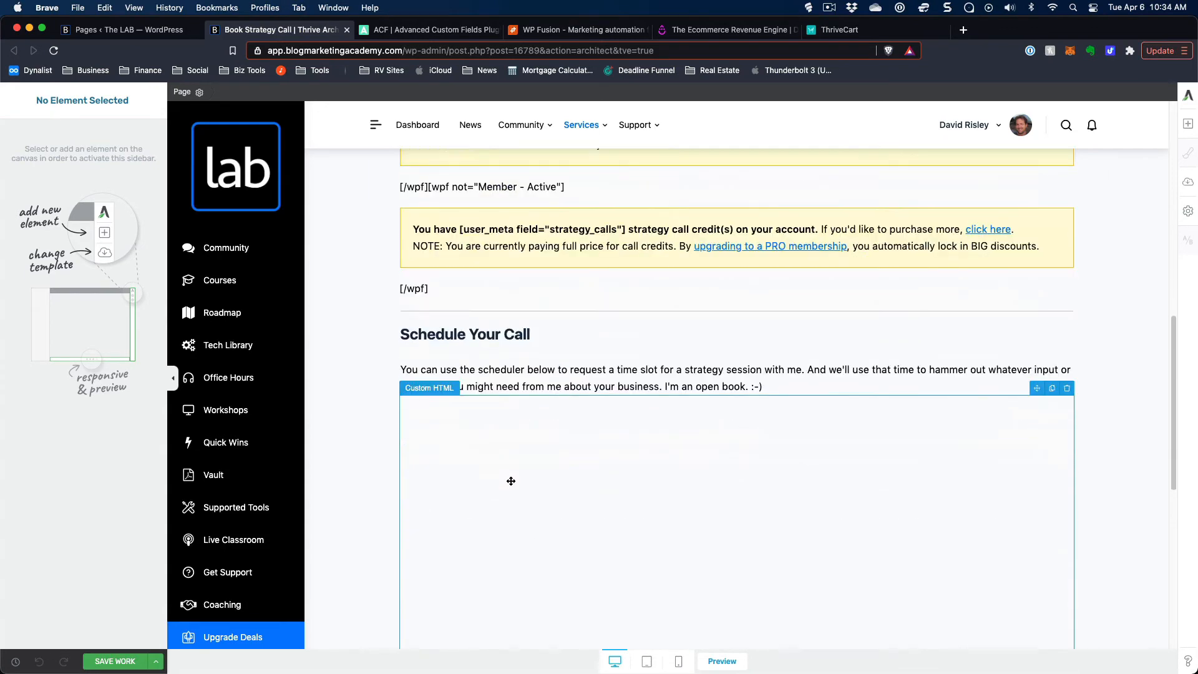
scroll(511, 482, down, 4)
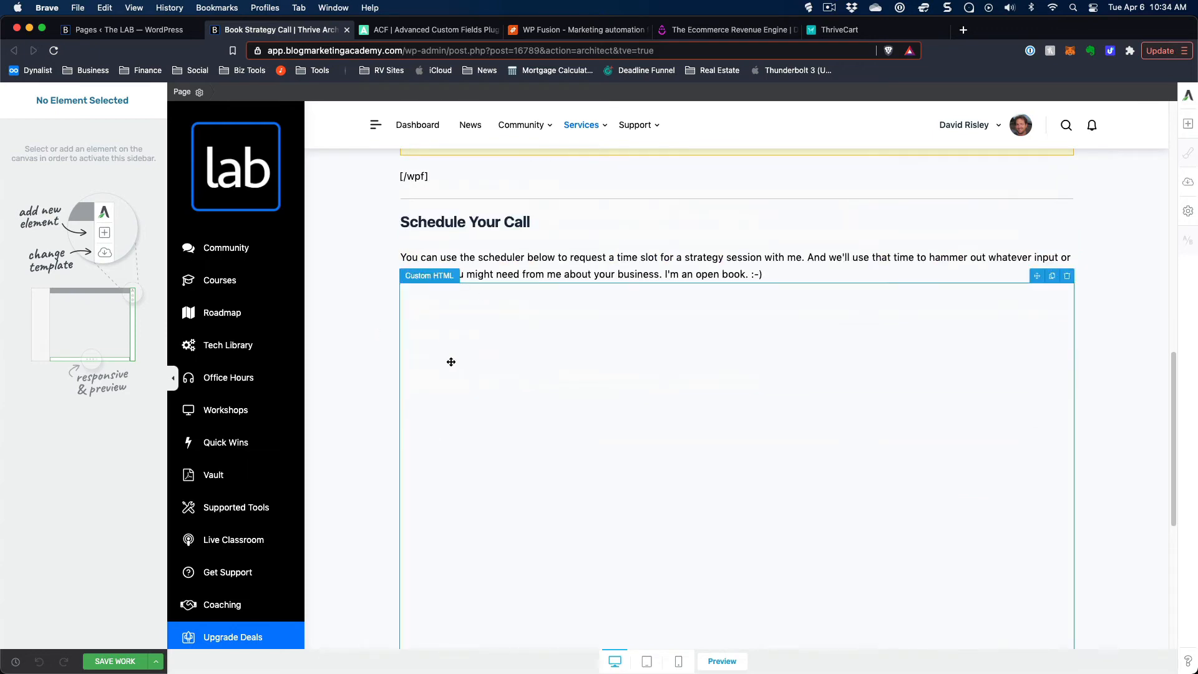
- Inspect the Calendly inline widget code in the scheduler's Custom HTML element, close it without saving, and review the page down to Your Call History
click(579, 397)
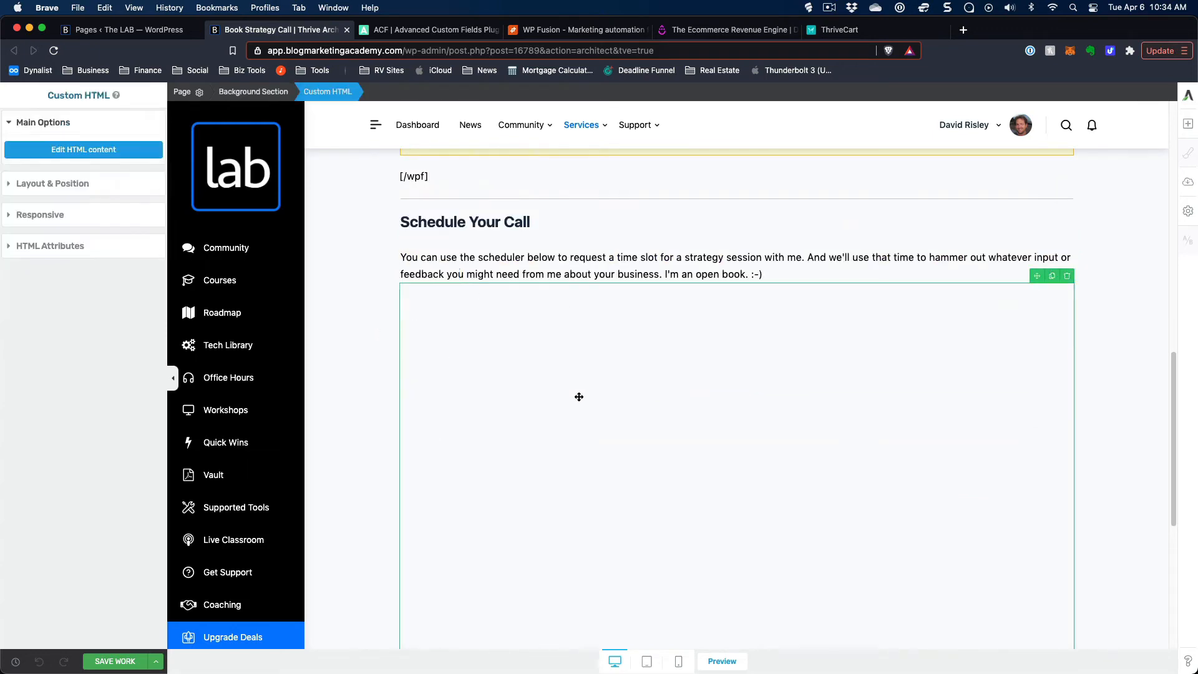
click(84, 150)
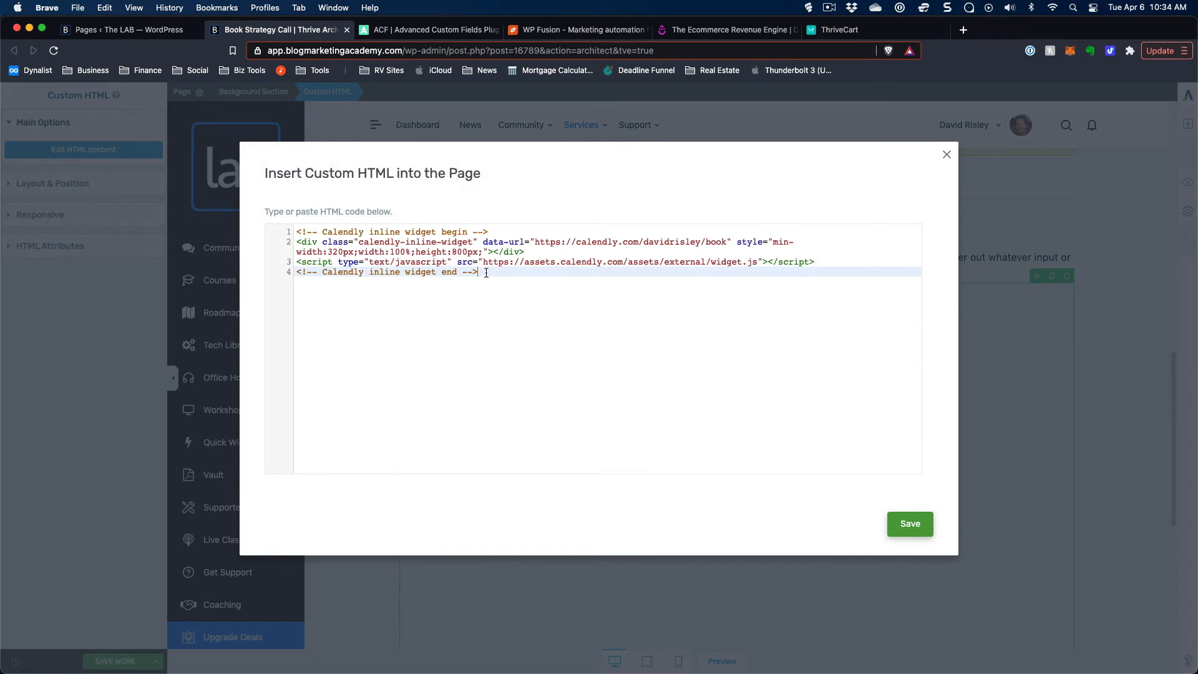
click(947, 154)
scroll(470, 286, up, 1)
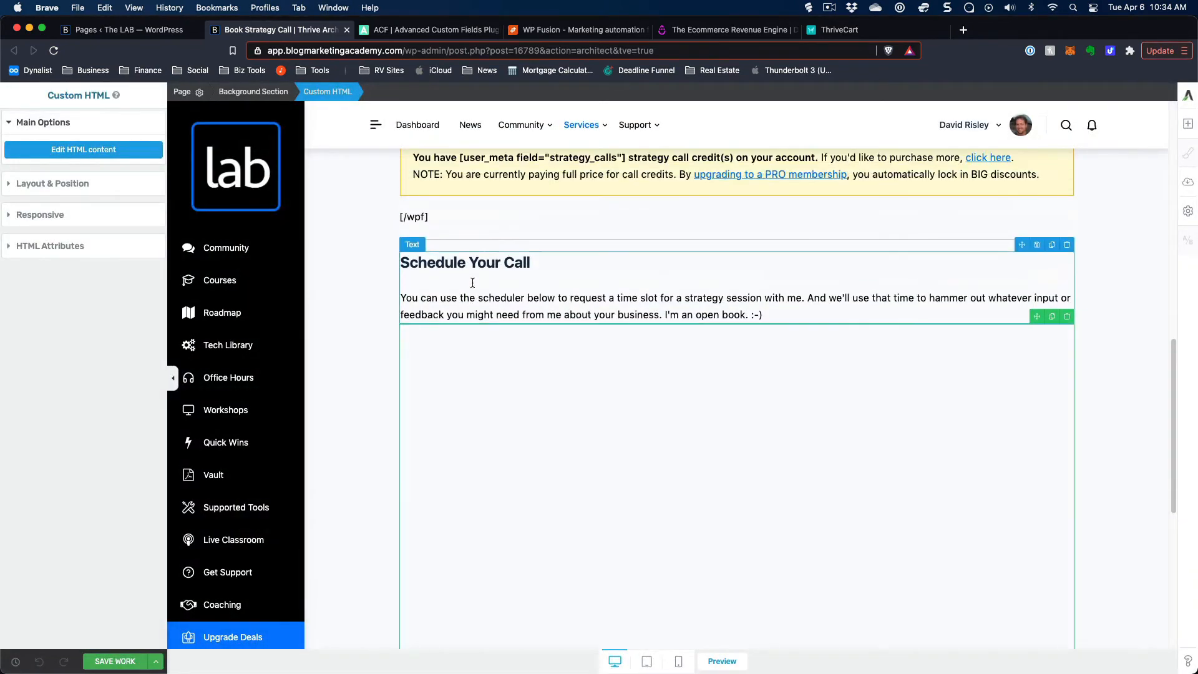
scroll(471, 285, down, 3)
scroll(473, 290, down, 2)
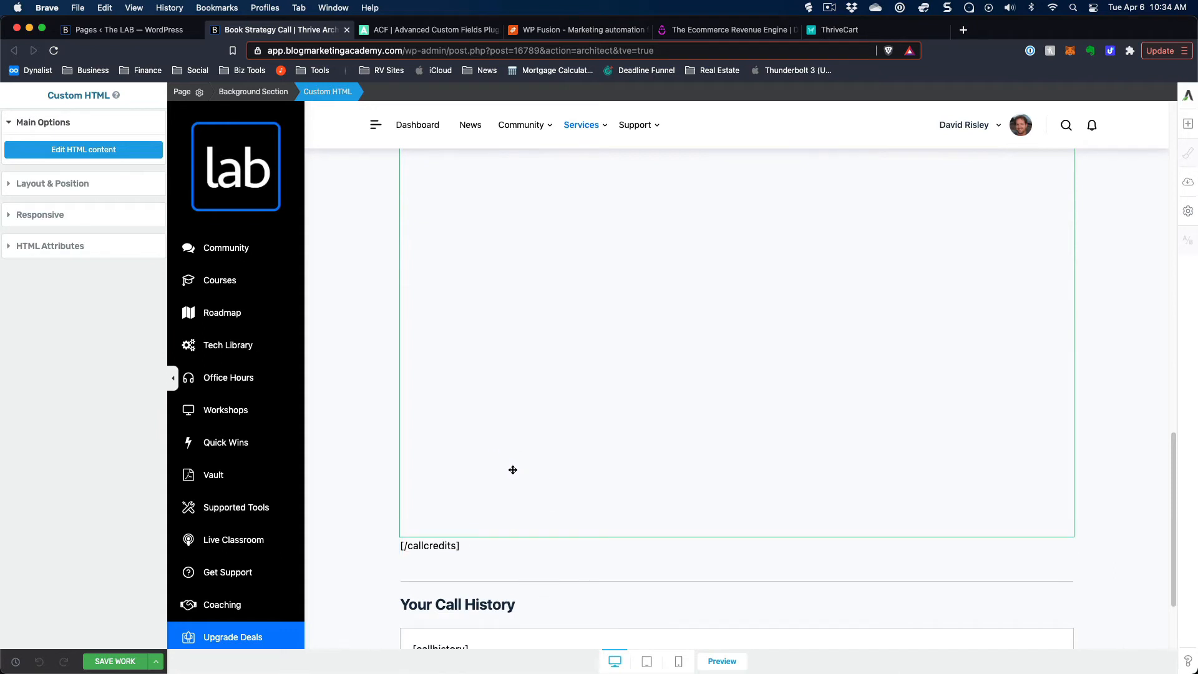
scroll(512, 471, up, 20)
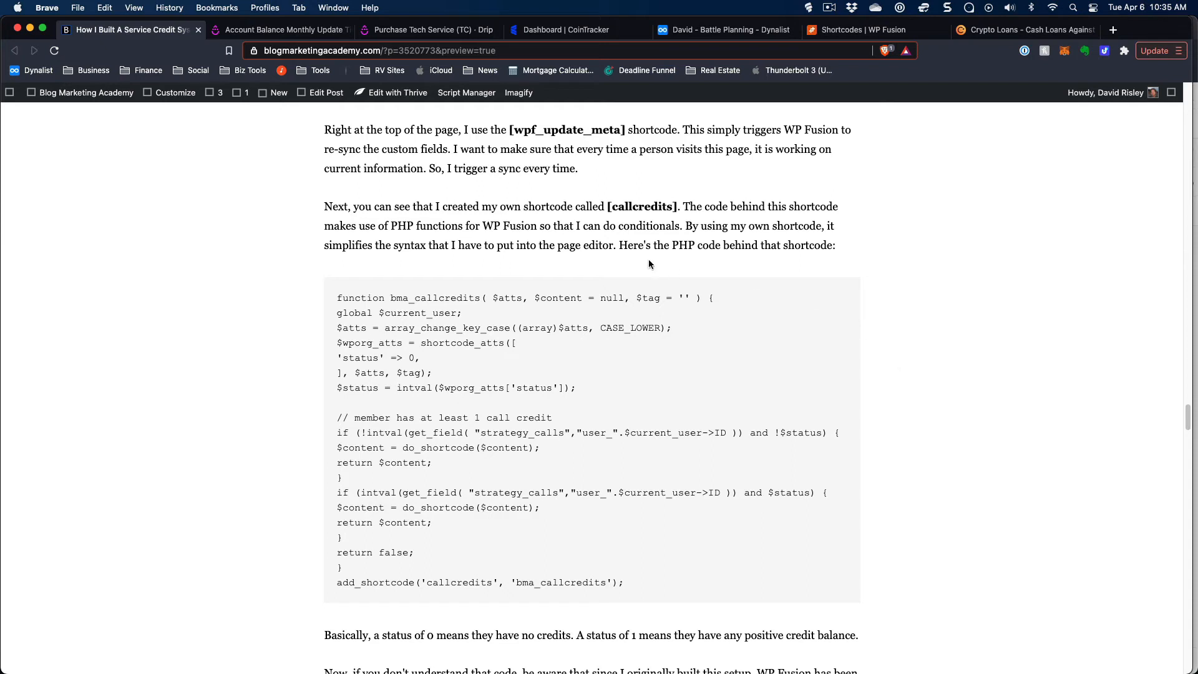
- In the blog post, highlight the [callcredits] shortcode, its full bma_callcredits PHP function, and the get_field and strategy_calls parts of its first condition
drag(608, 207, 678, 200)
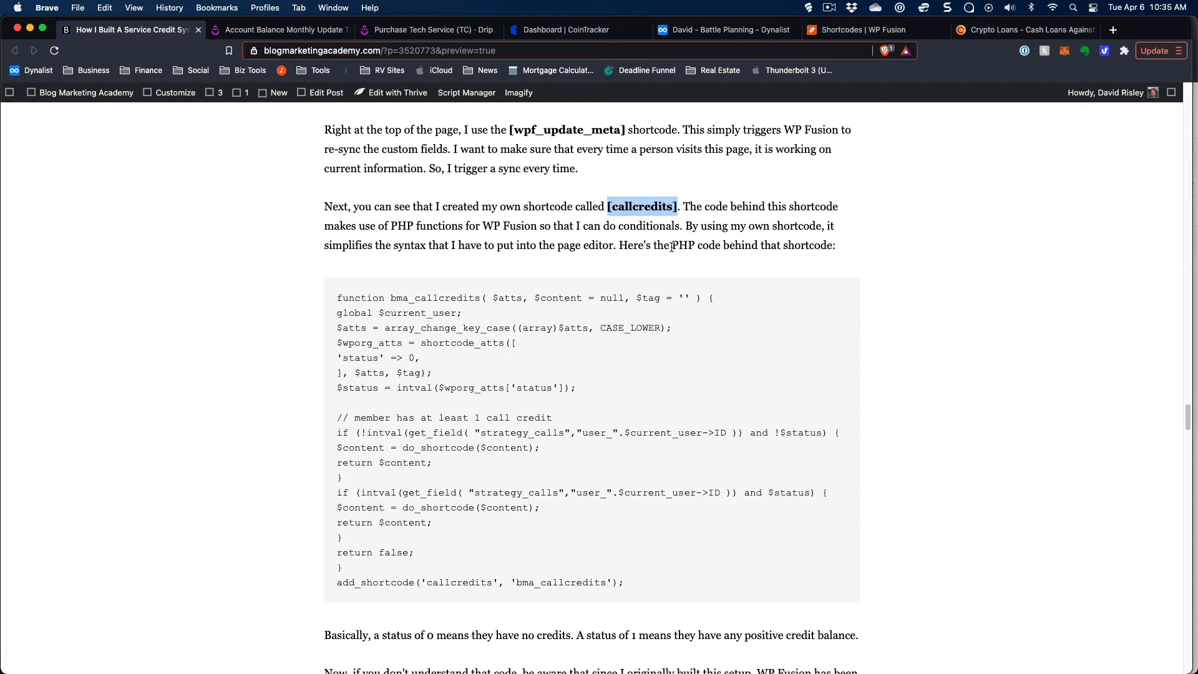
scroll(672, 247, down, 1)
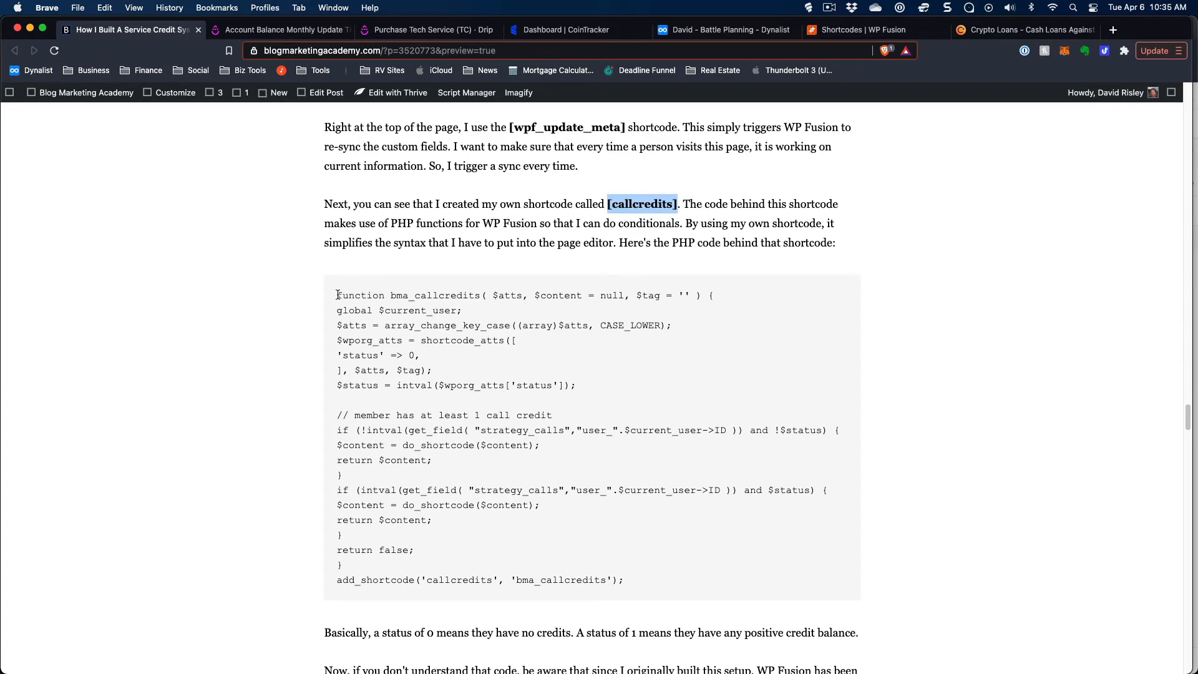
drag(336, 296, 658, 585)
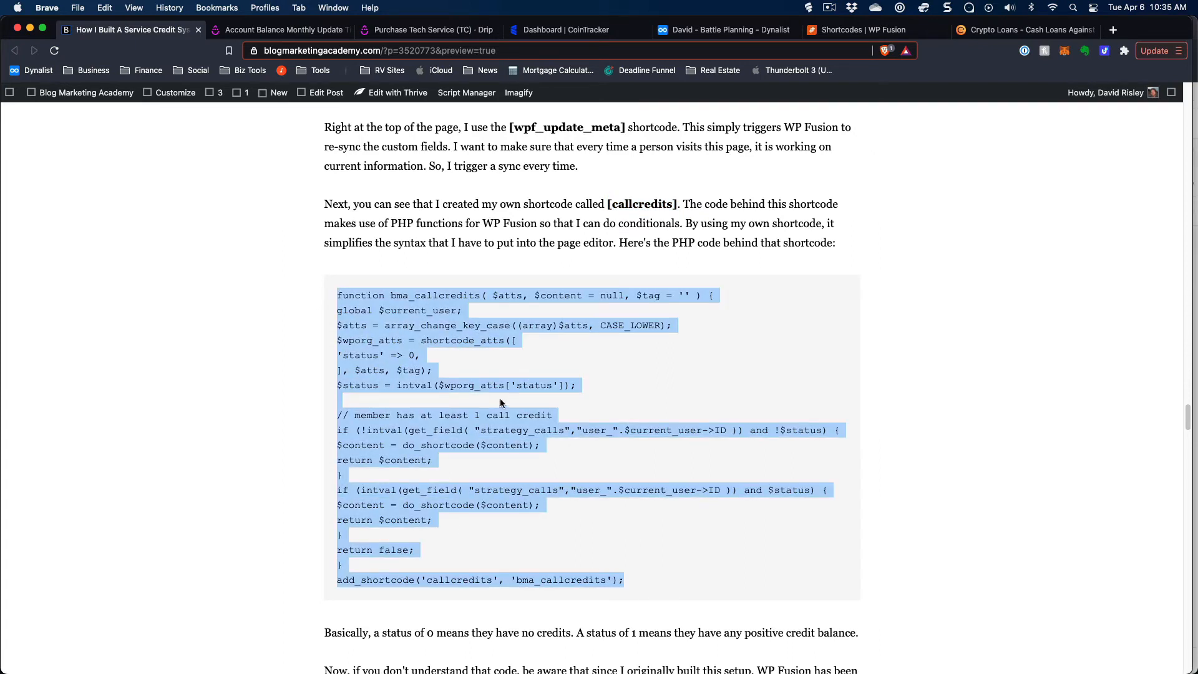
click(413, 434)
drag(409, 432, 463, 432)
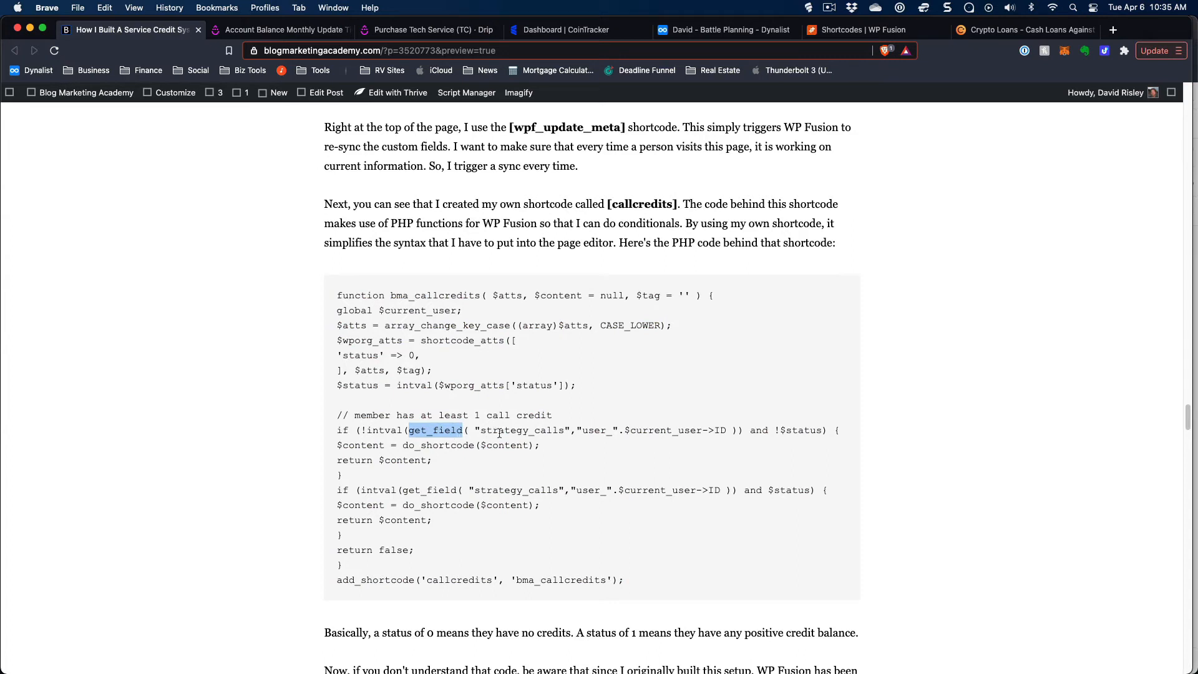
drag(482, 432, 564, 433)
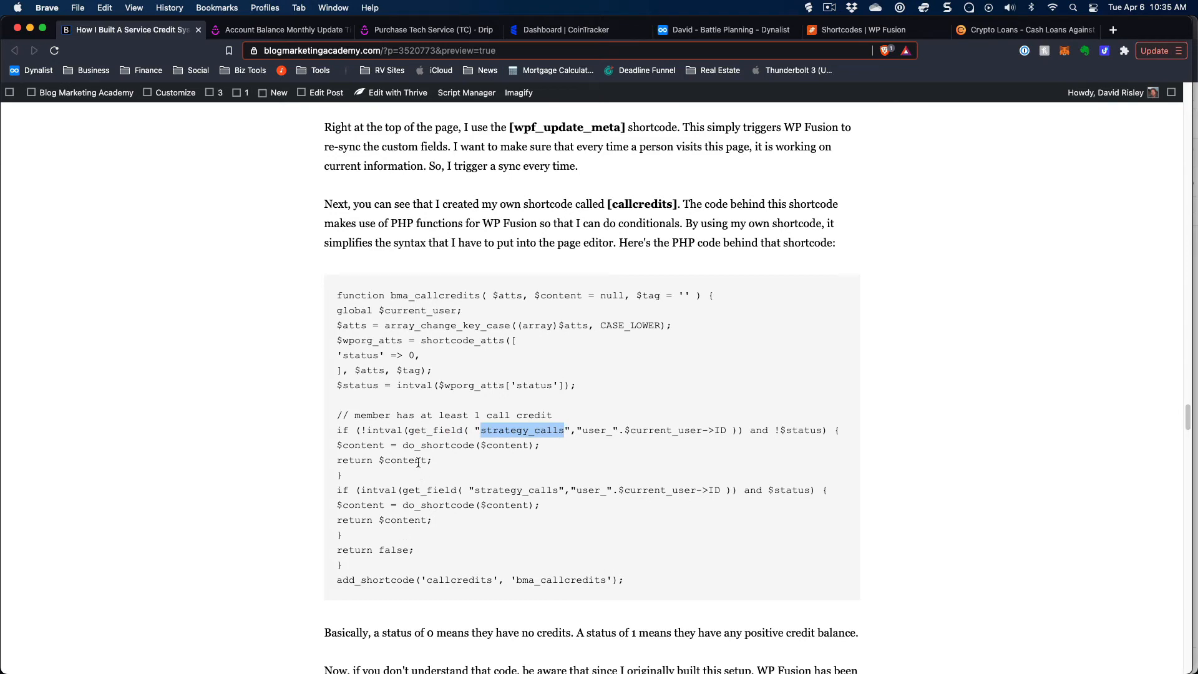
- Highlight the post's user_meta_if example shortcode, including its strategy_calls field, value 1, >= comparison and enclosed conditional content
scroll(431, 426, down, 10)
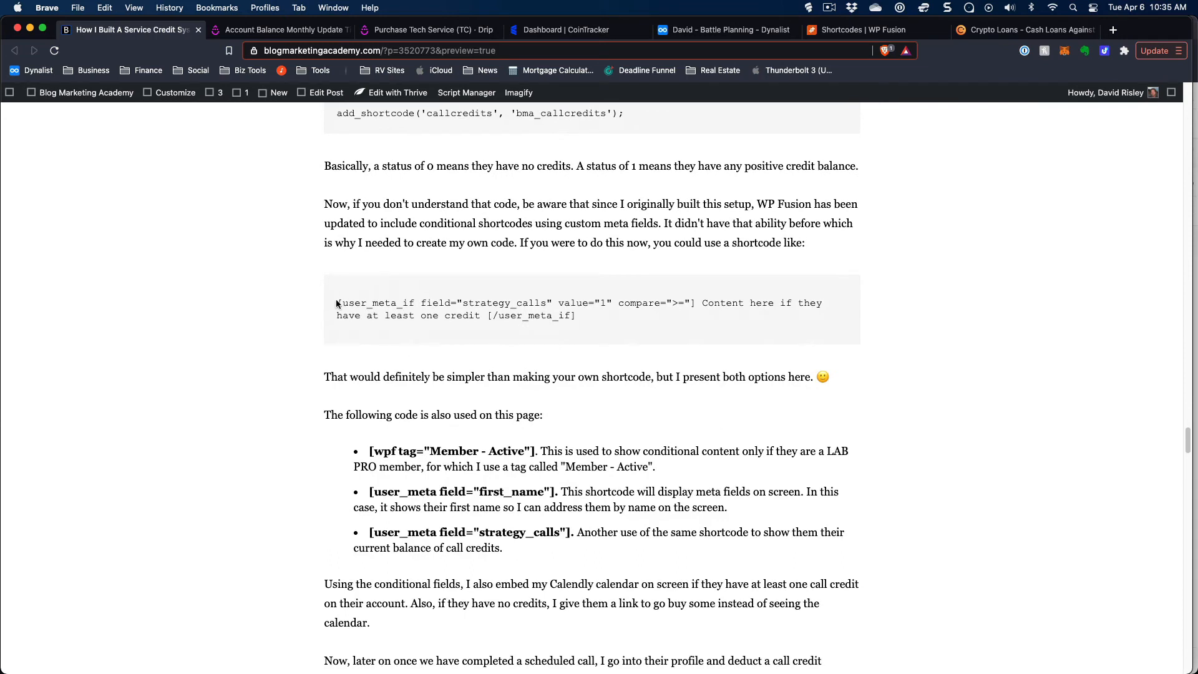
drag(337, 304, 592, 312)
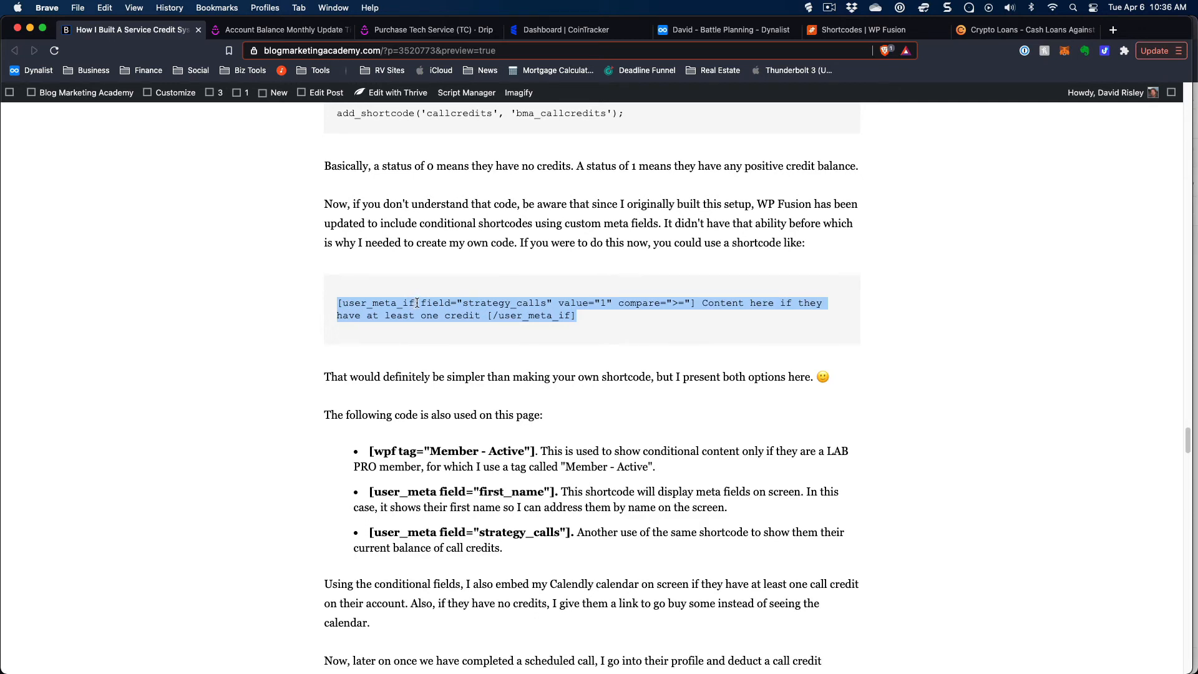
click(688, 321)
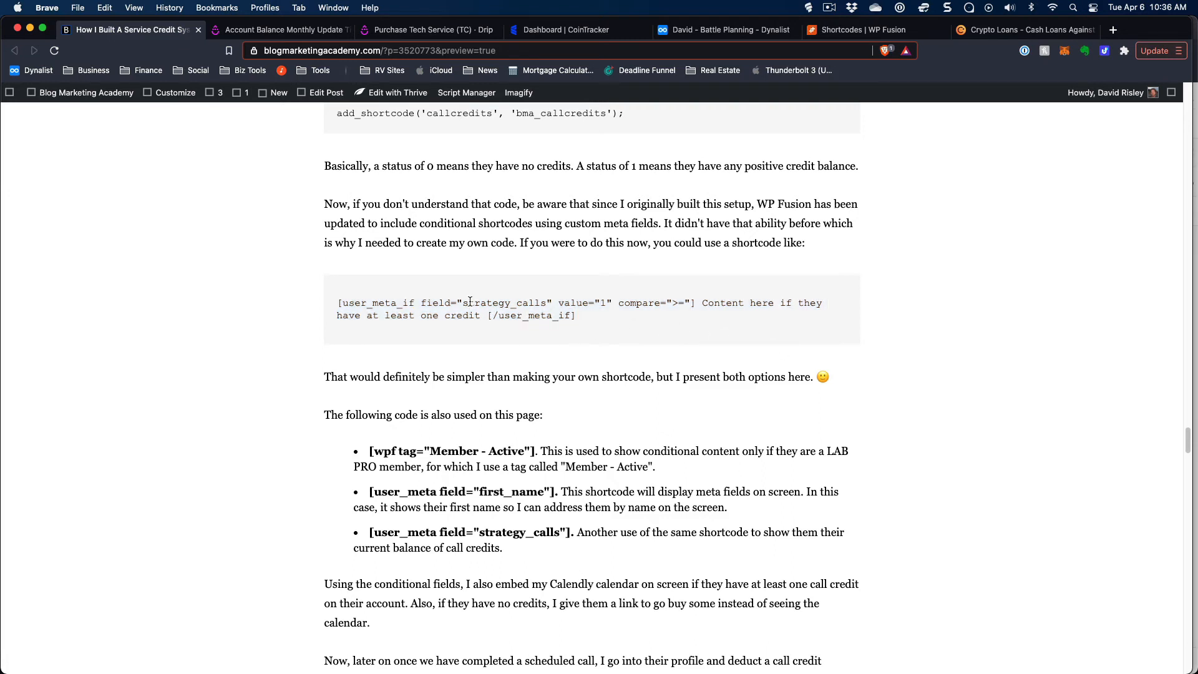
drag(463, 304, 544, 307)
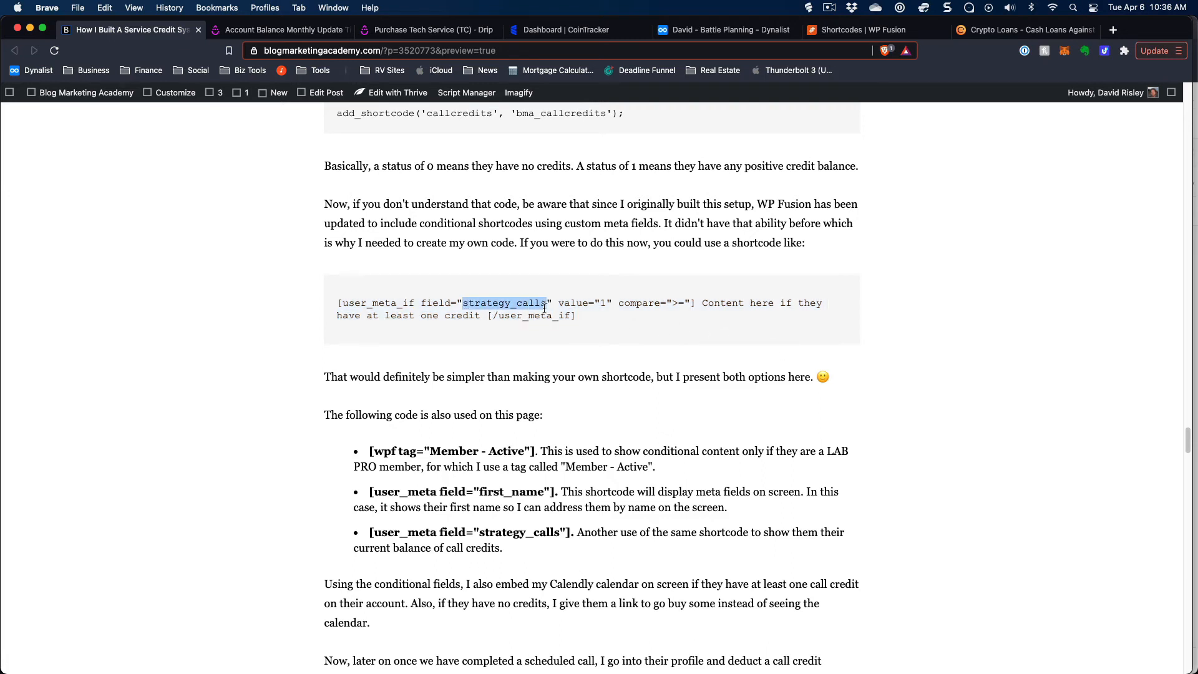
click(603, 304)
double_click(602, 304)
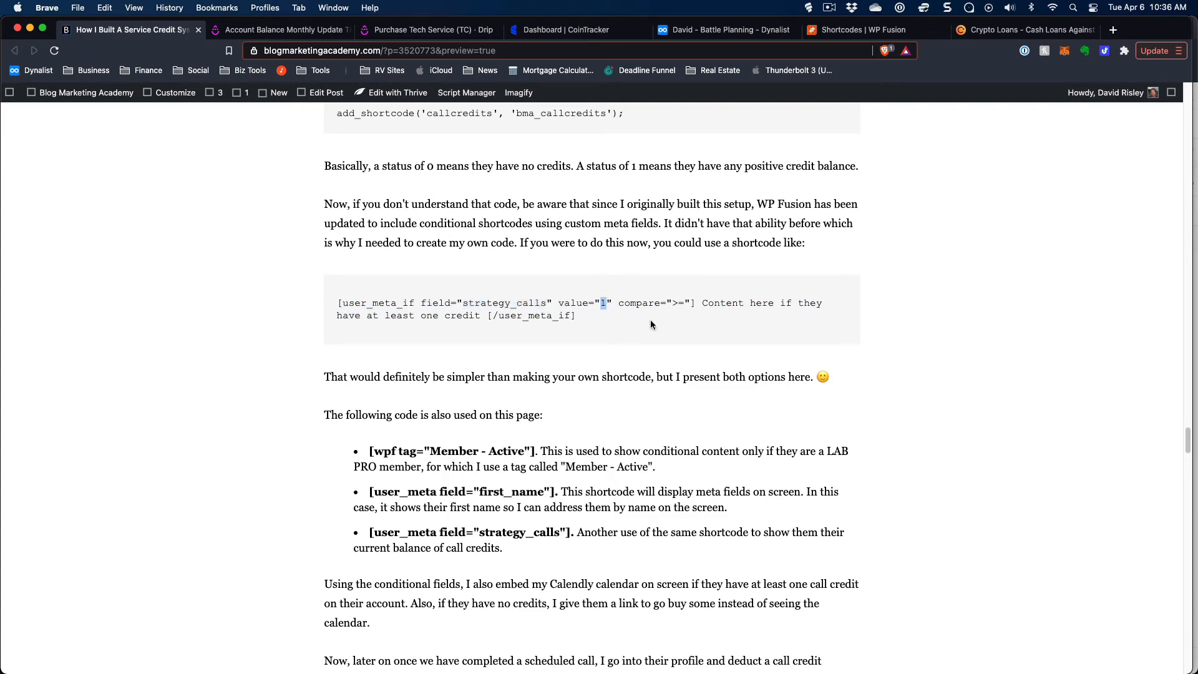
drag(672, 304, 683, 304)
click(704, 303)
drag(704, 303, 482, 315)
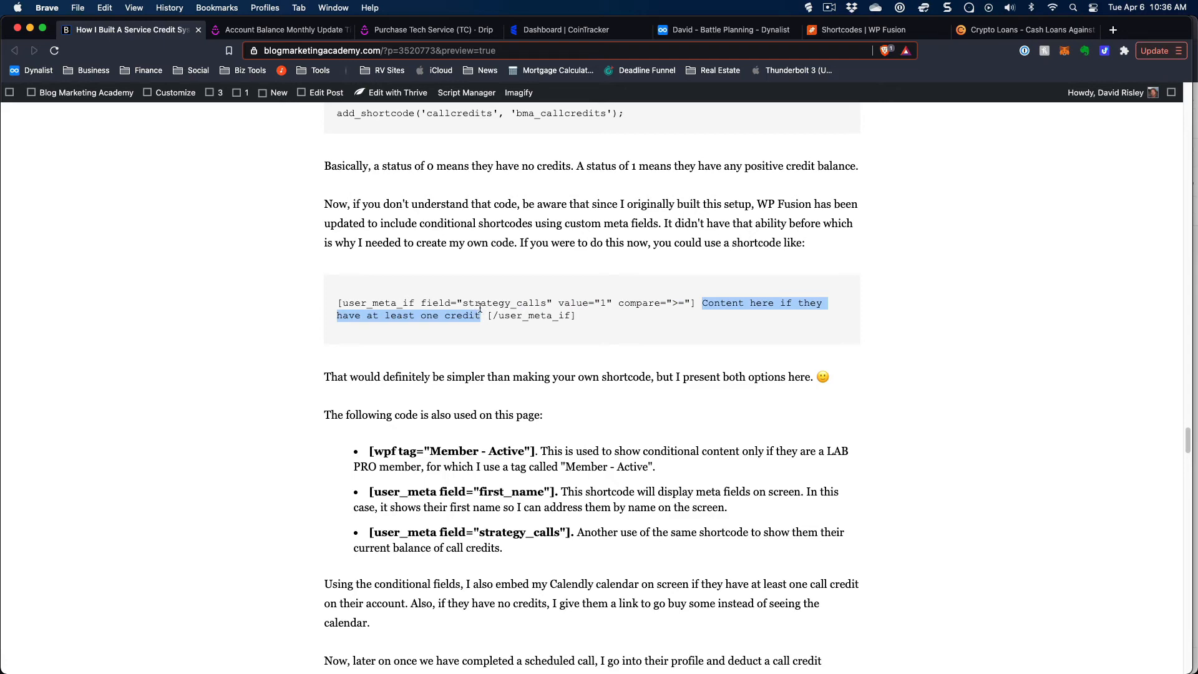
- Highlight the [wpf tag="Member - Active"] shortcode and its tag name in the list of code used on the page
scroll(482, 307, down, 3)
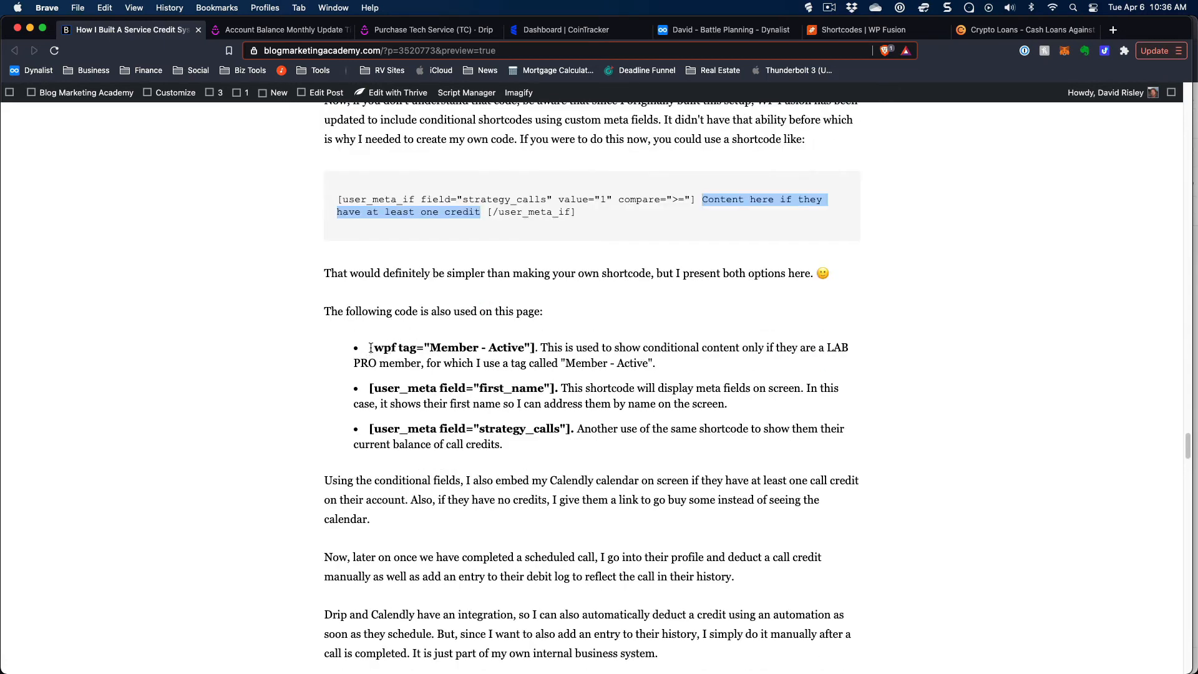
drag(370, 348, 535, 348)
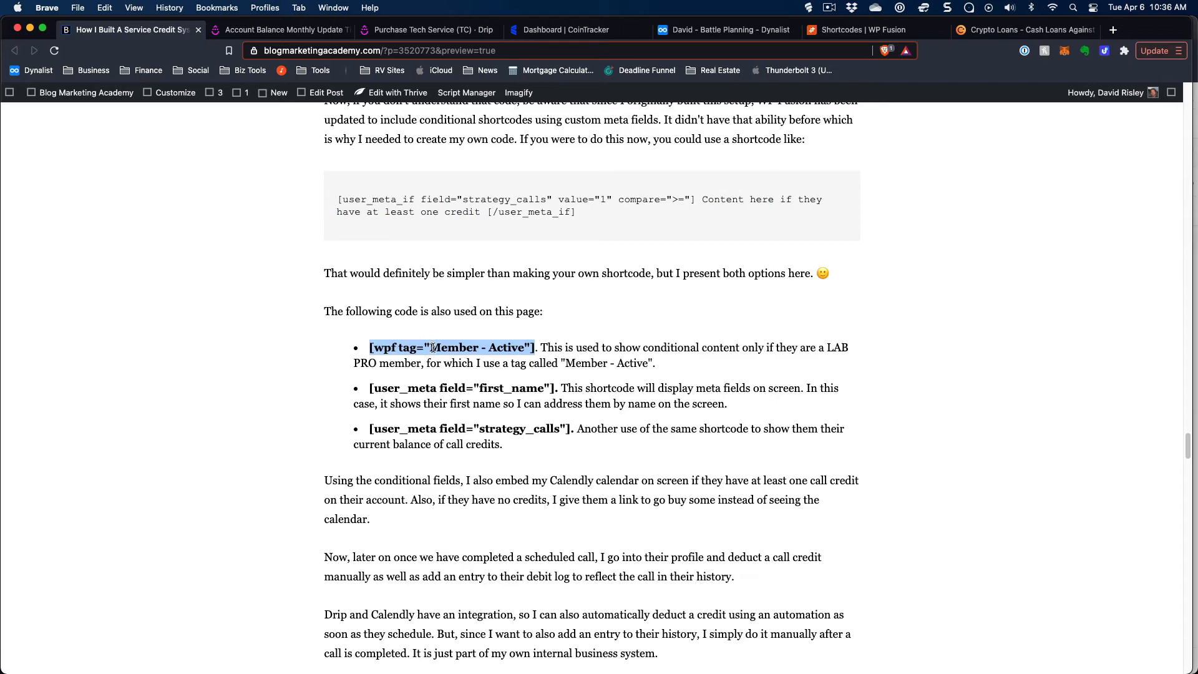
drag(430, 348, 529, 351)
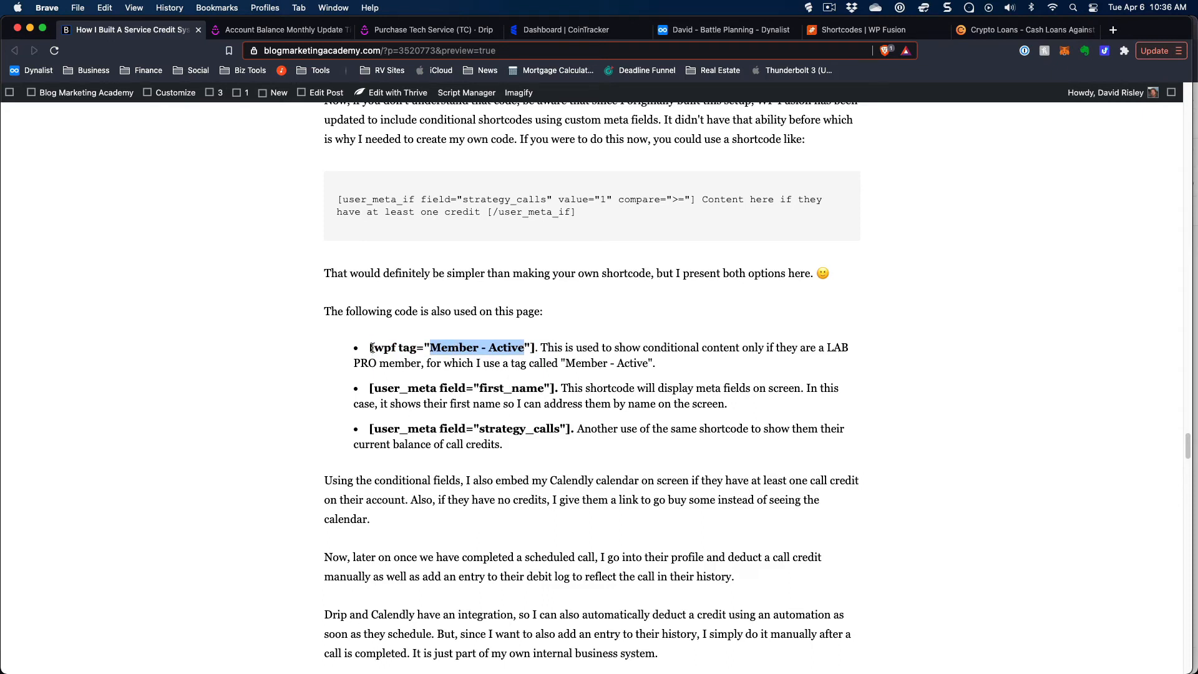
drag(372, 348, 532, 348)
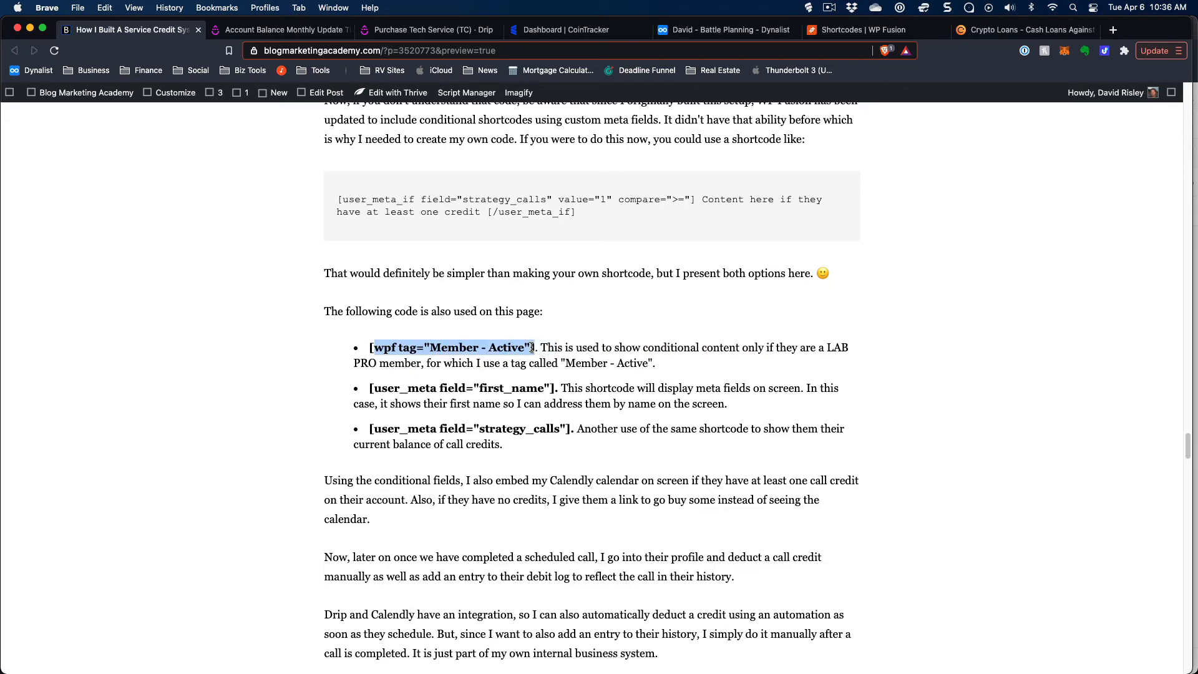
- Highlight the user_meta shortcode's first_name field, and the whole [user_meta field="strategy_calls"] shortcode in the list below it
scroll(533, 351, down, 1)
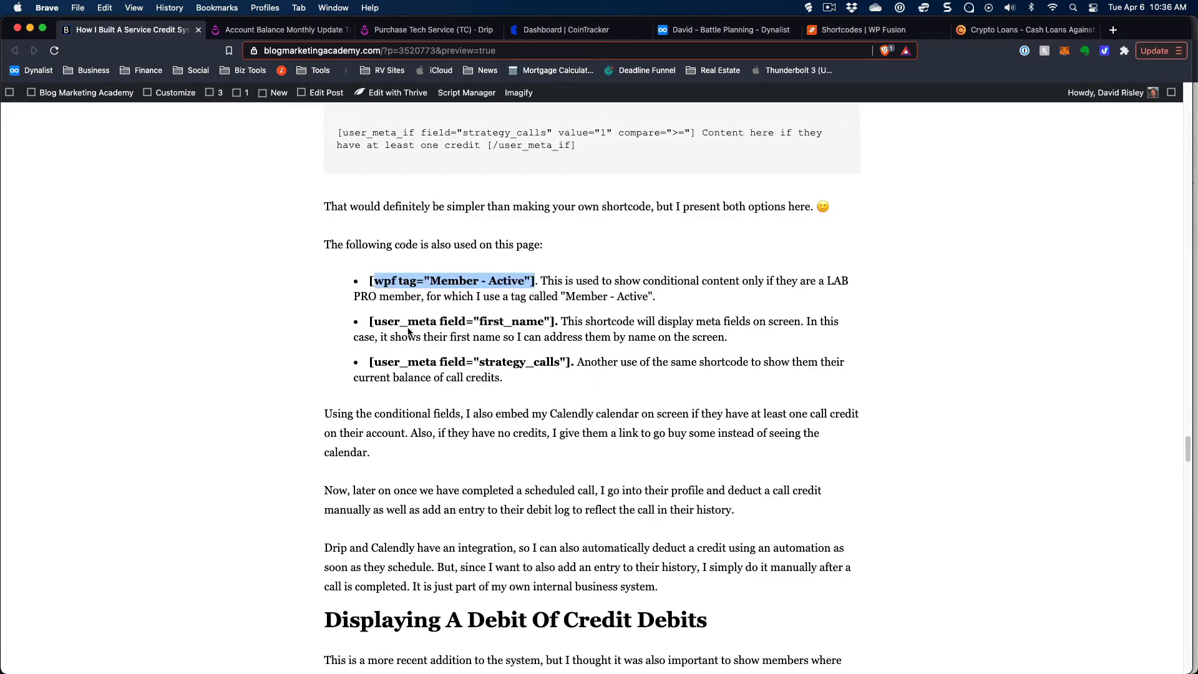
click(370, 327)
drag(371, 322, 435, 322)
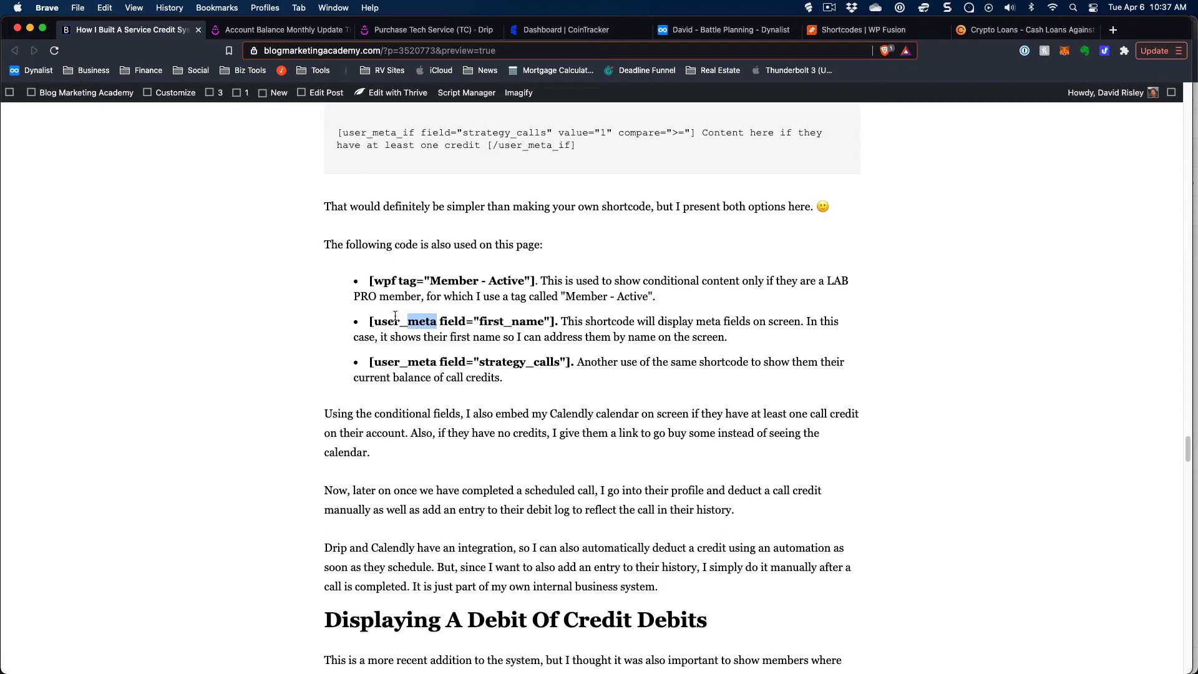
double_click(521, 323)
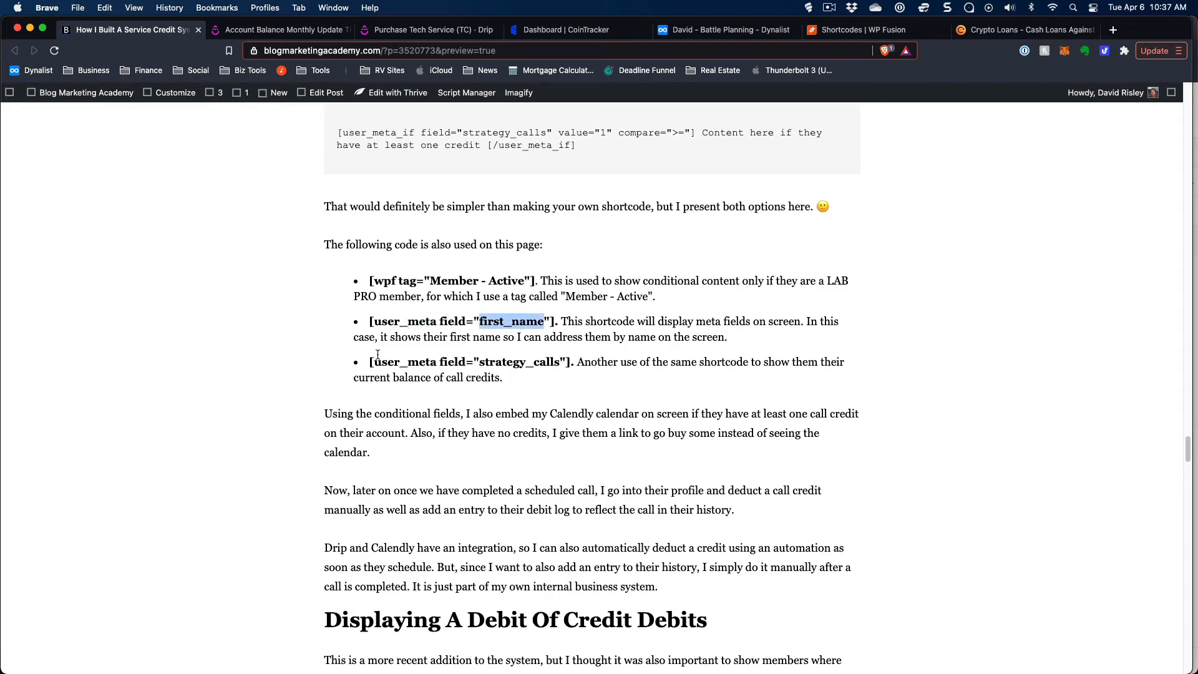
drag(371, 362, 373, 362)
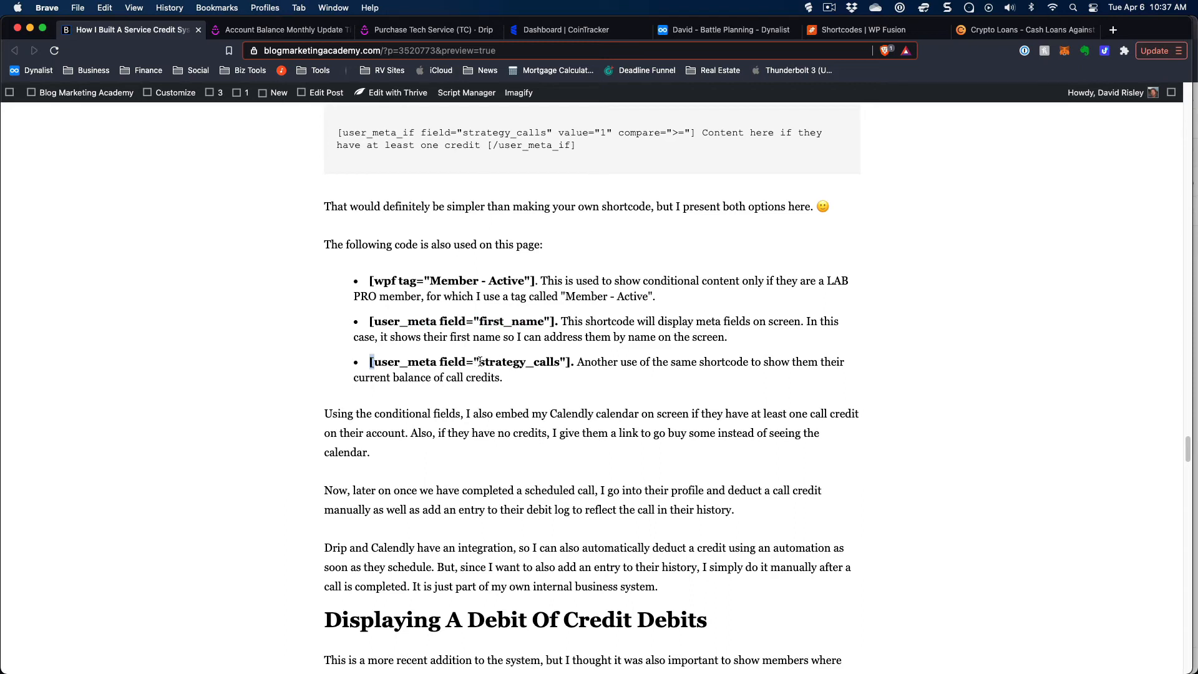
drag(480, 363, 352, 359)
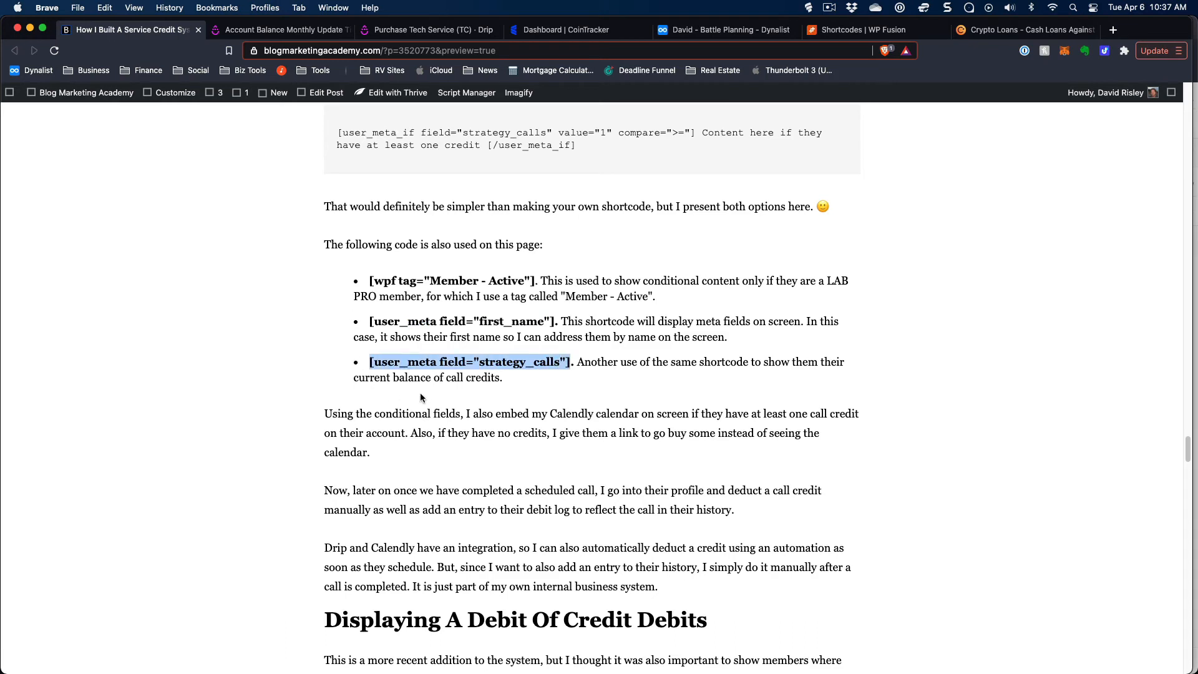